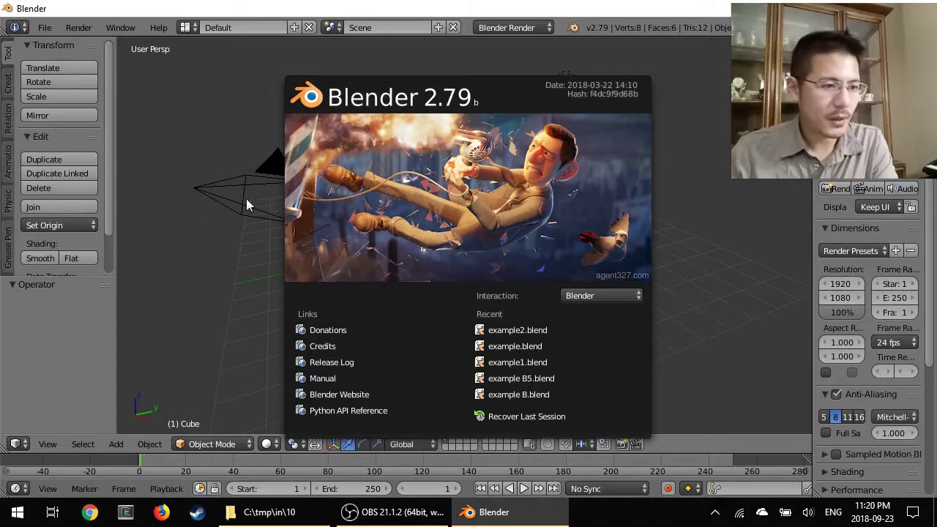
Step: Dismiss the splash screen and switch the screen layout to Video Editing
click(247, 129)
click(190, 28)
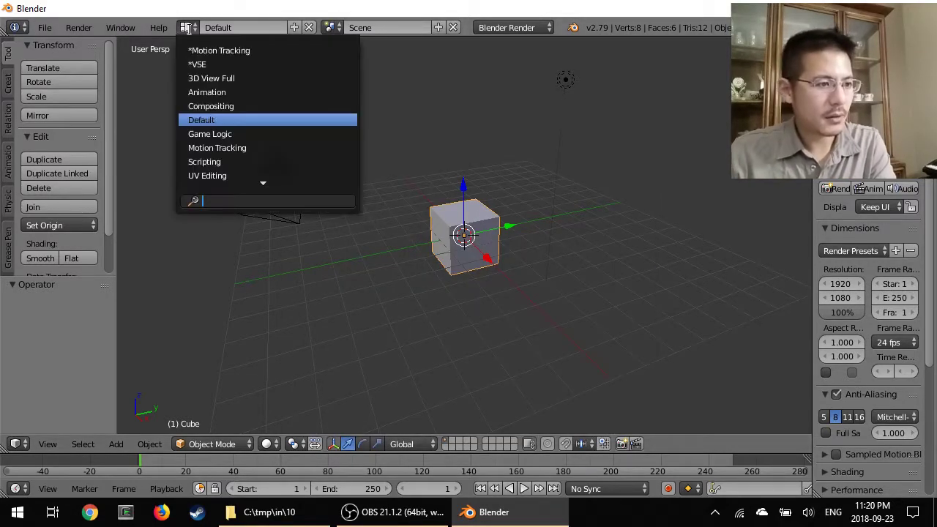
scroll(229, 89, down, 7)
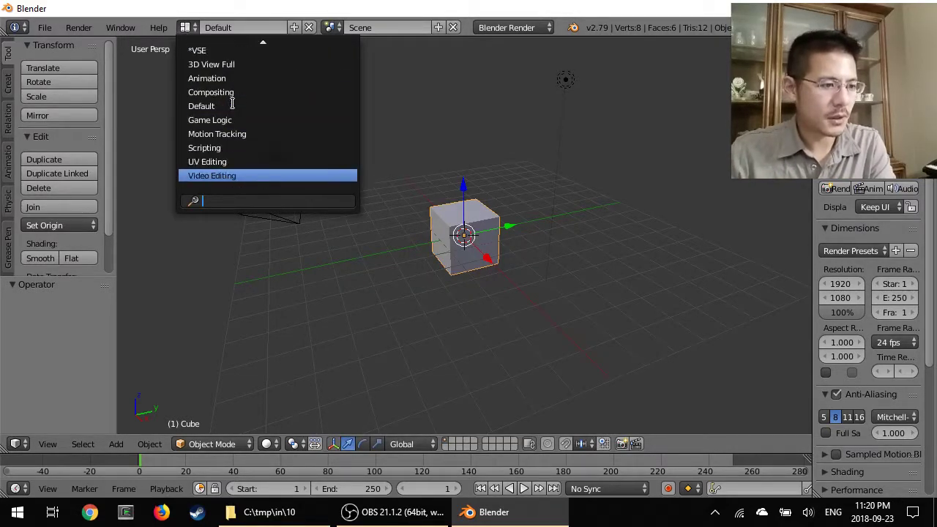
click(212, 175)
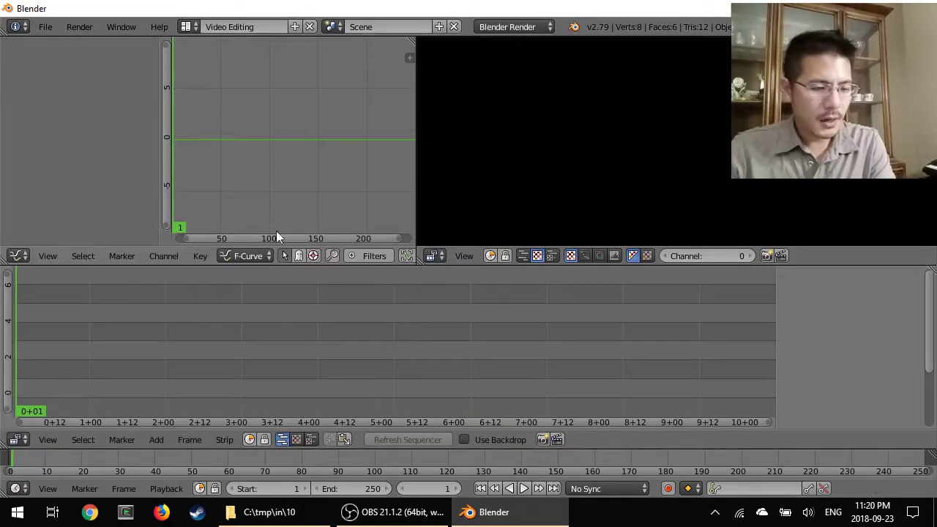
Step: Bring the Agent 327 - Operation Barbershop video from the C:\tmp\in\10 folder into the sequencer at the first frame, then return to Blender
click(282, 514)
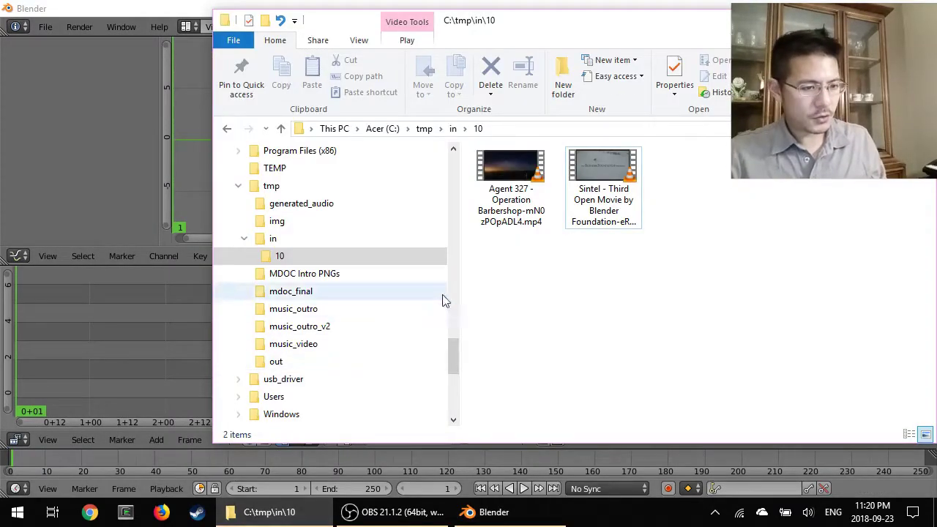
click(512, 176)
drag(520, 180, 132, 339)
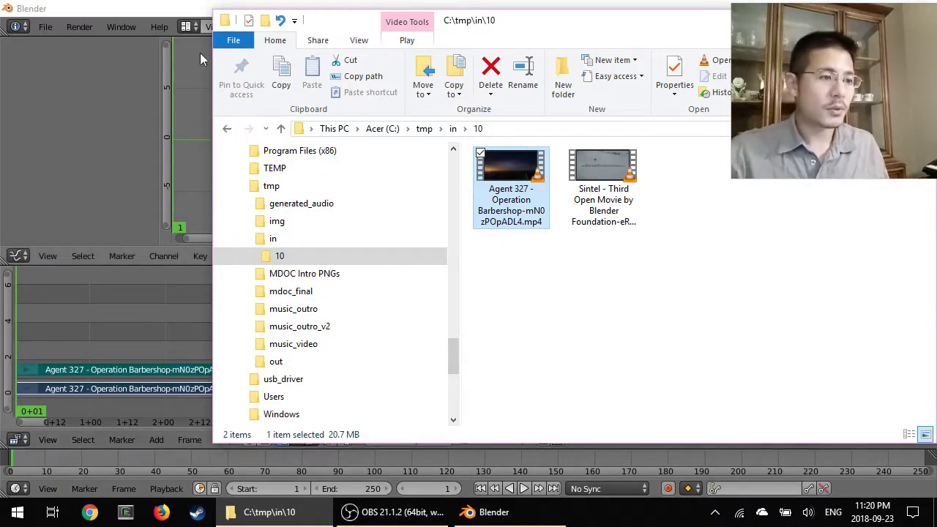
click(187, 7)
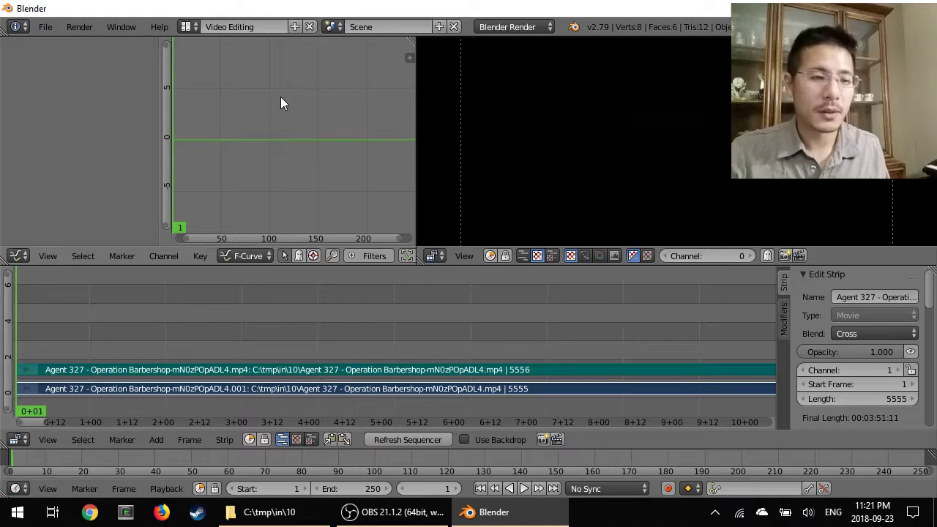
Step: Change the graph editor area into a Properties editor and bring its render Dimensions settings into view
click(18, 256)
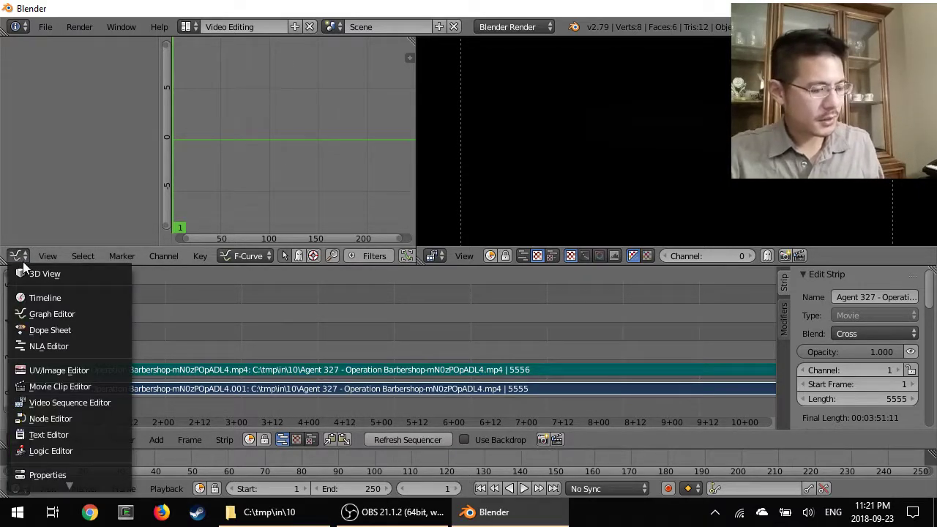
click(57, 474)
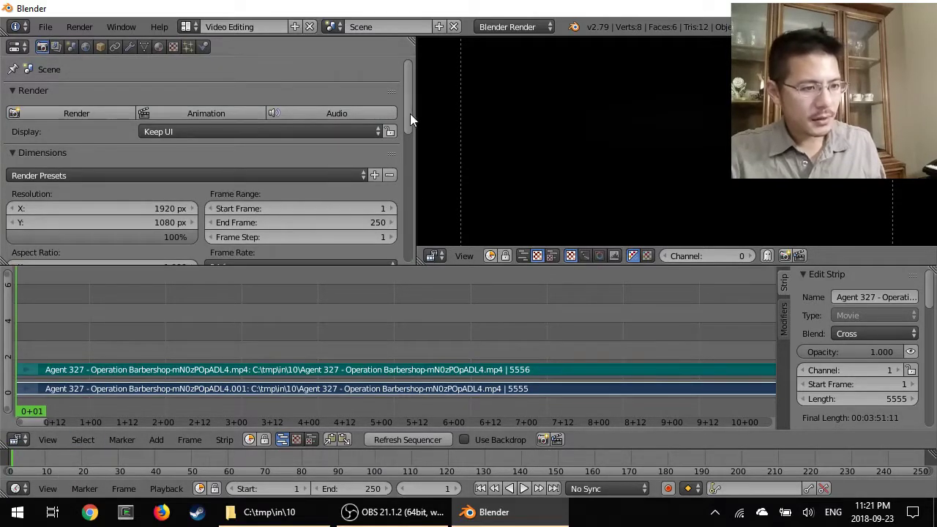
drag(410, 113, 411, 131)
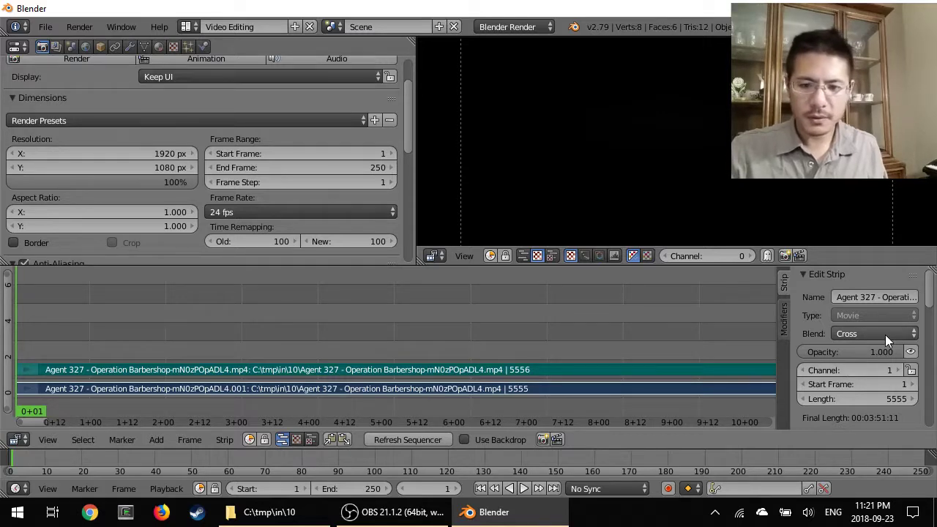
Step: Look up the movie strip's original dimensions and set the render resolution to 1280 x 536 px to match
scroll(885, 334, down, 4)
scroll(885, 334, down, 2)
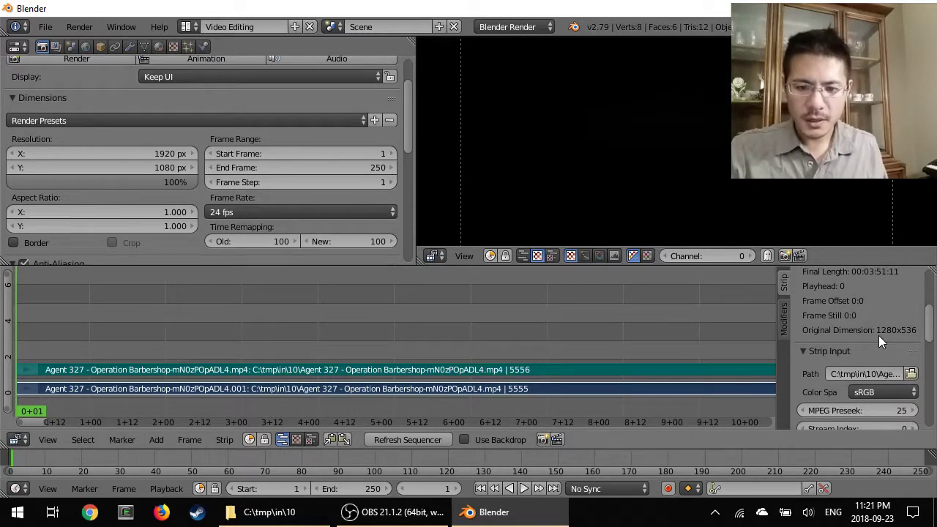
click(150, 149)
text(1280)
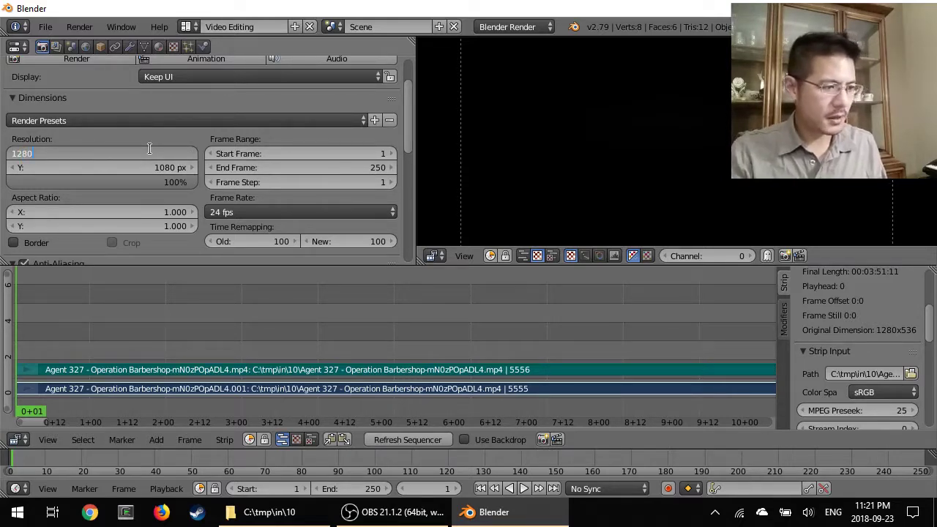
key(Tab)
text(536)
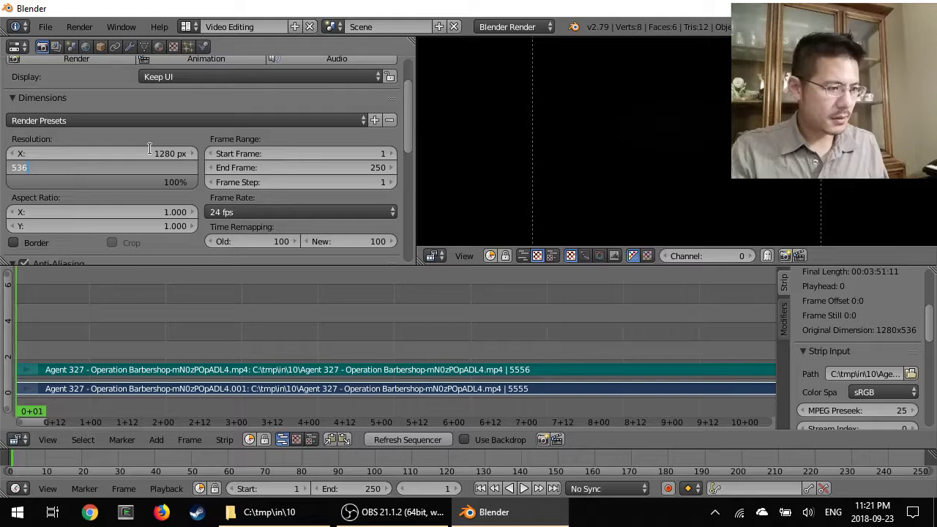
key(Return)
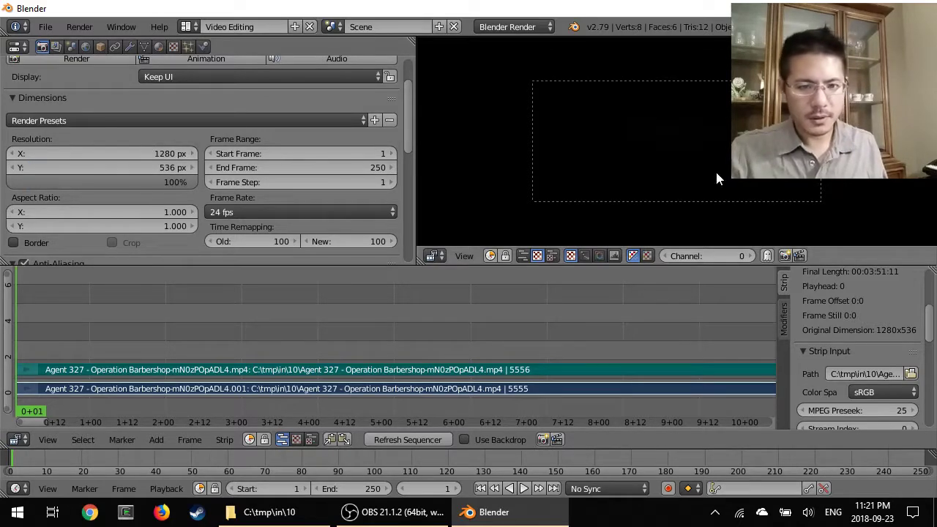
Step: Play back the clip, place the playhead at 1+13, and soft-cut the Agent 327 video and audio strips there
scroll(707, 177, up, 1)
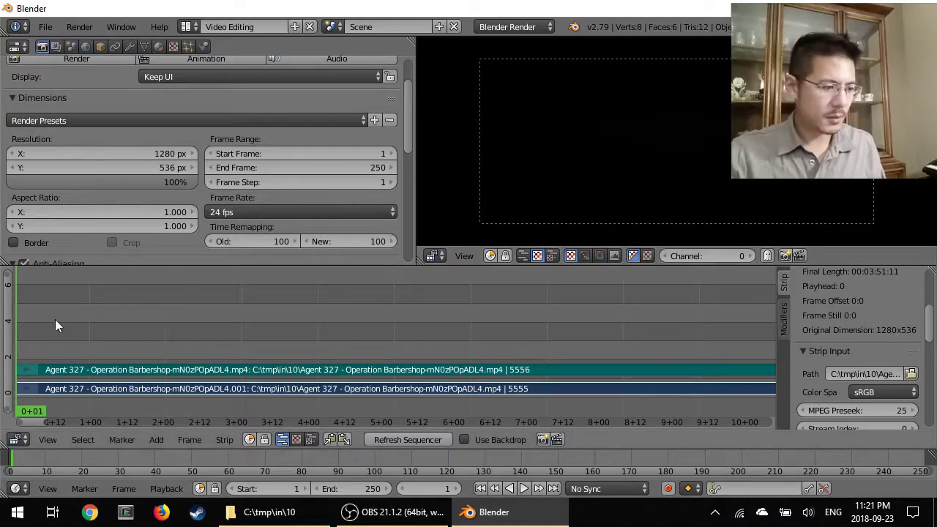
key(alt+a)
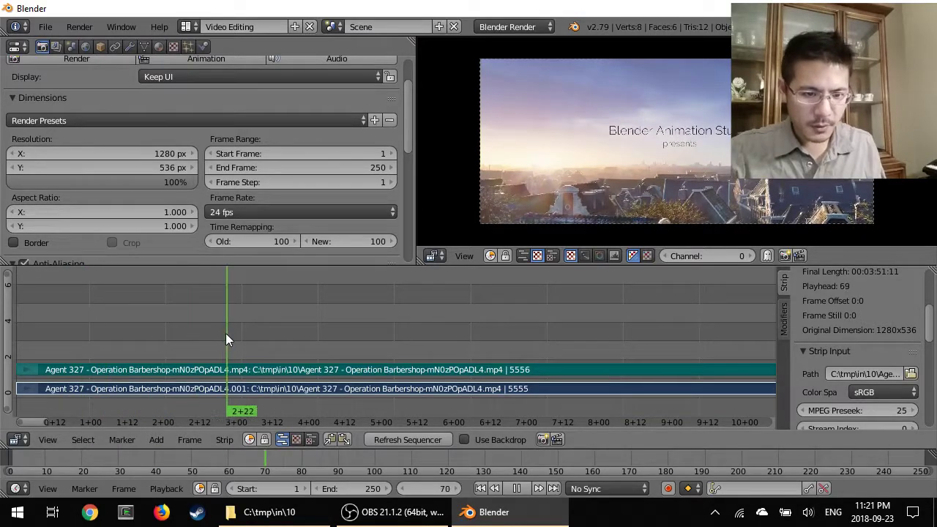
drag(202, 333, 127, 341)
key(alt+a)
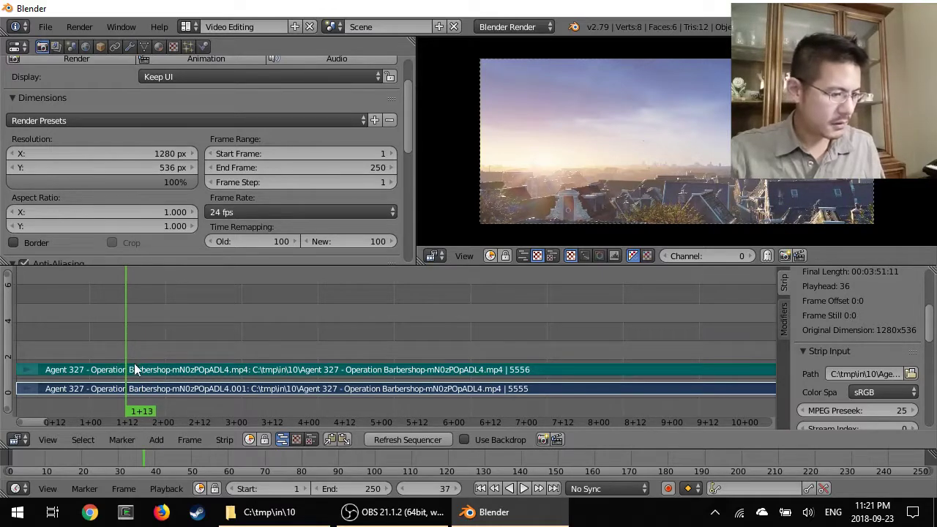
right_click(177, 370)
right_click(177, 386)
click(228, 439)
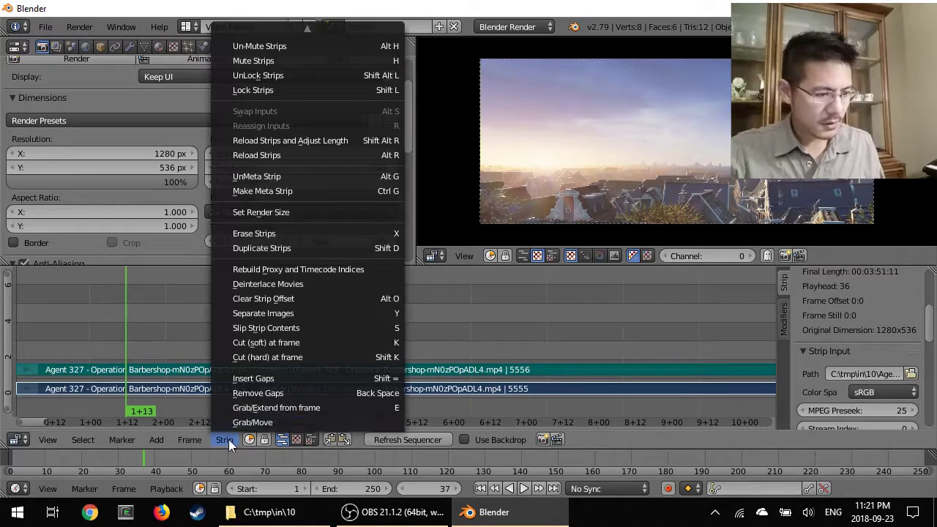
click(296, 343)
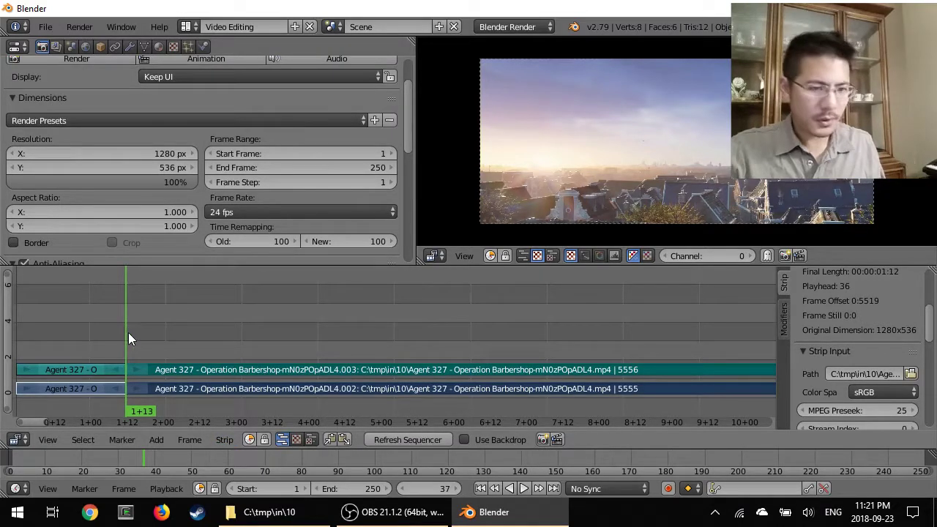
Step: Play on from the first cut, place the playhead at 4+11, and soft-cut the Agent 327 video and audio strips there
key(alt+a)
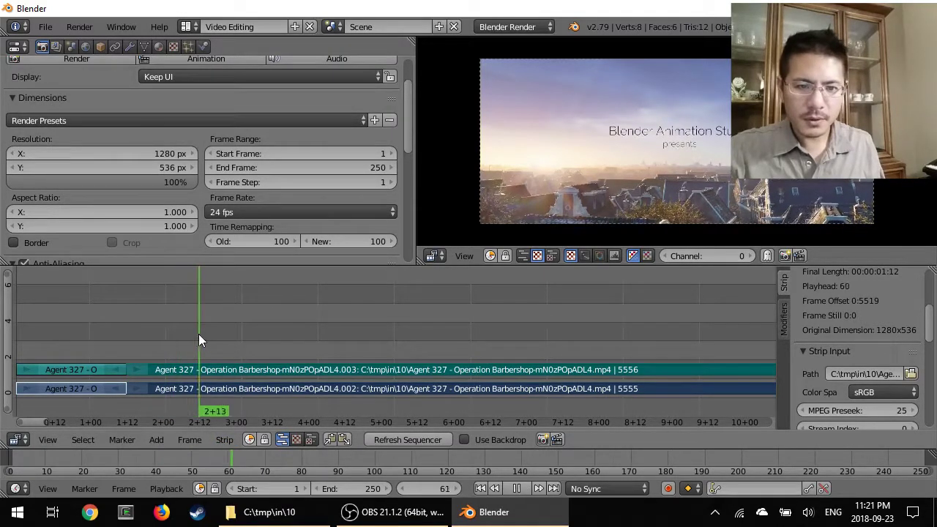
drag(326, 339, 339, 340)
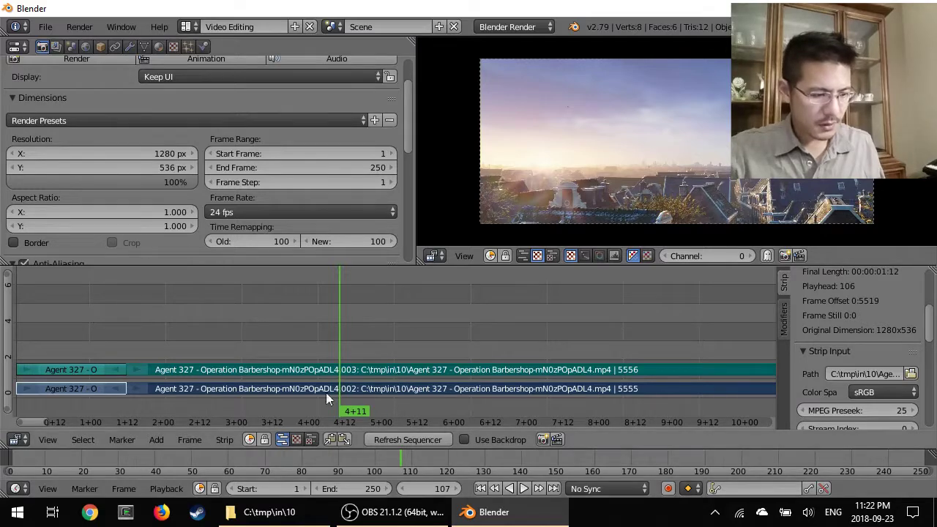
click(225, 440)
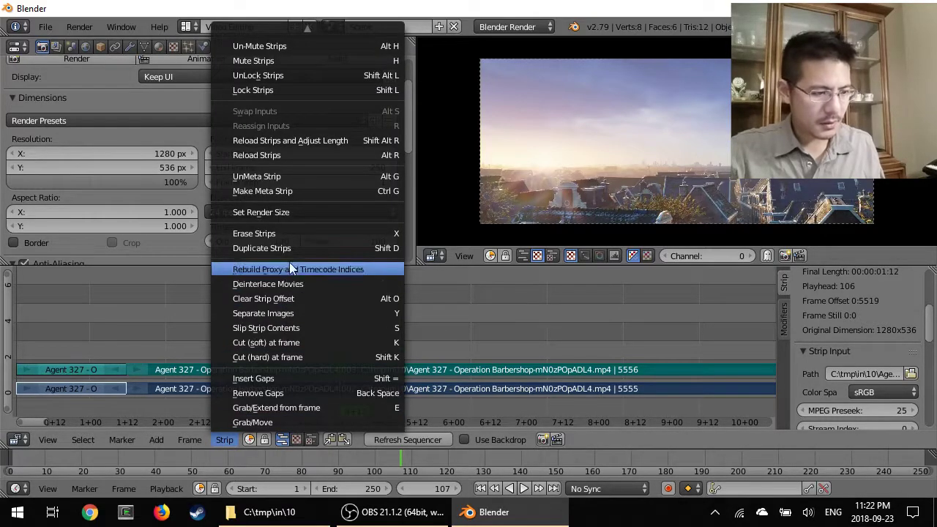
click(290, 343)
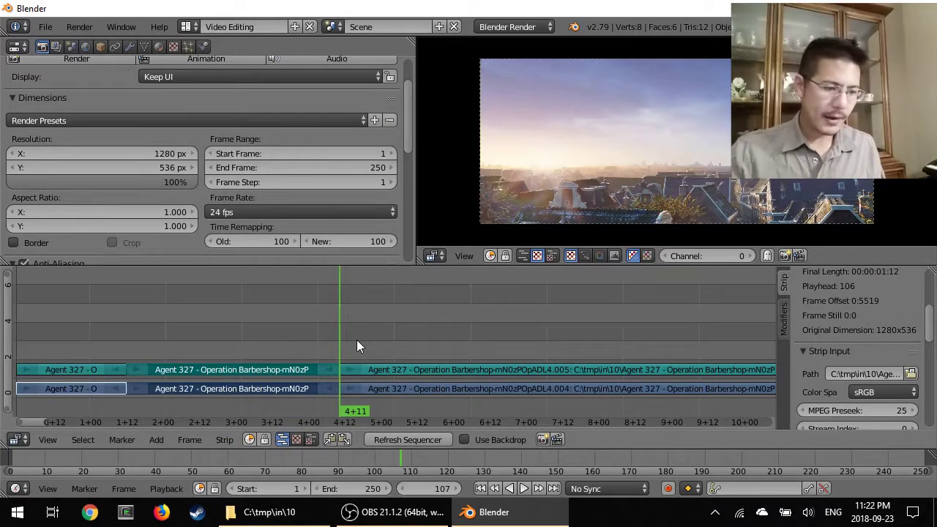
Step: Erase the Agent 327 video and audio pieces before the first cut and after the second cut, keeping only the middle section
right_click(398, 369)
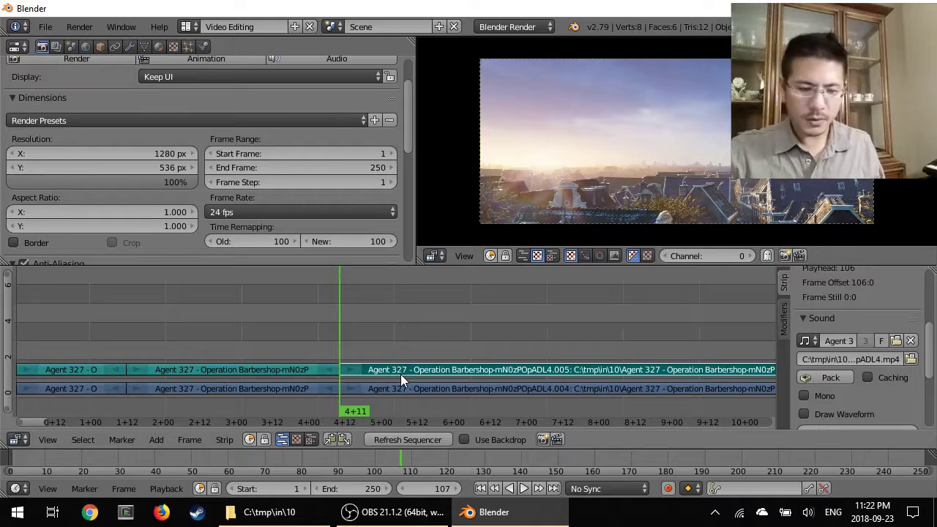
right_click(403, 389)
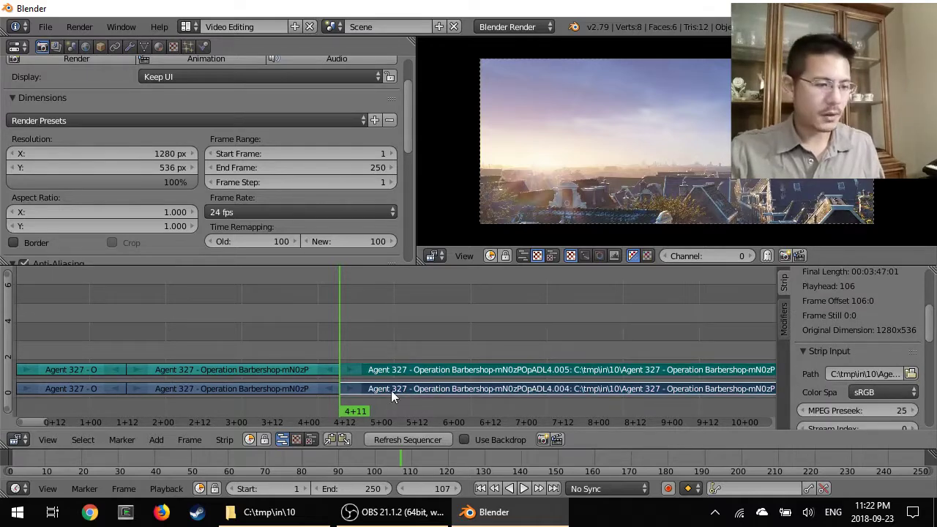
right_click(60, 370)
right_click(60, 388)
click(225, 440)
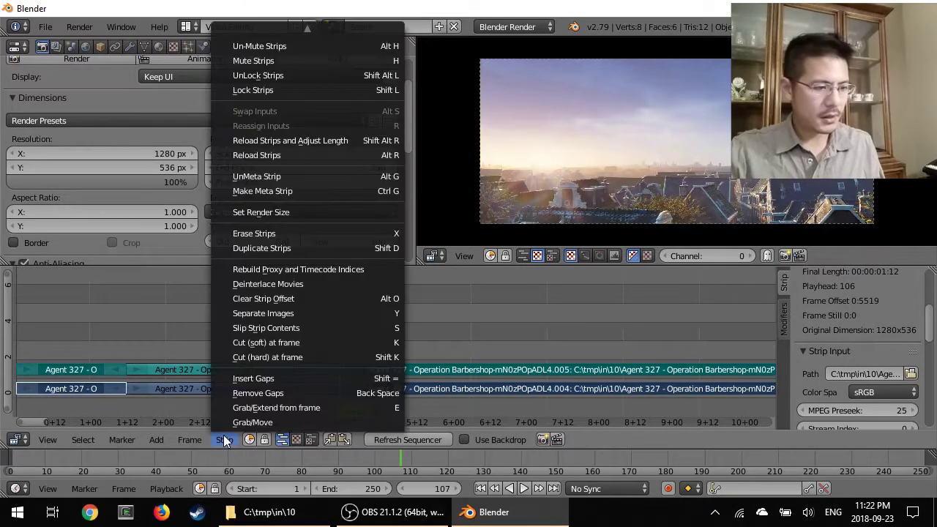
click(272, 234)
click(253, 239)
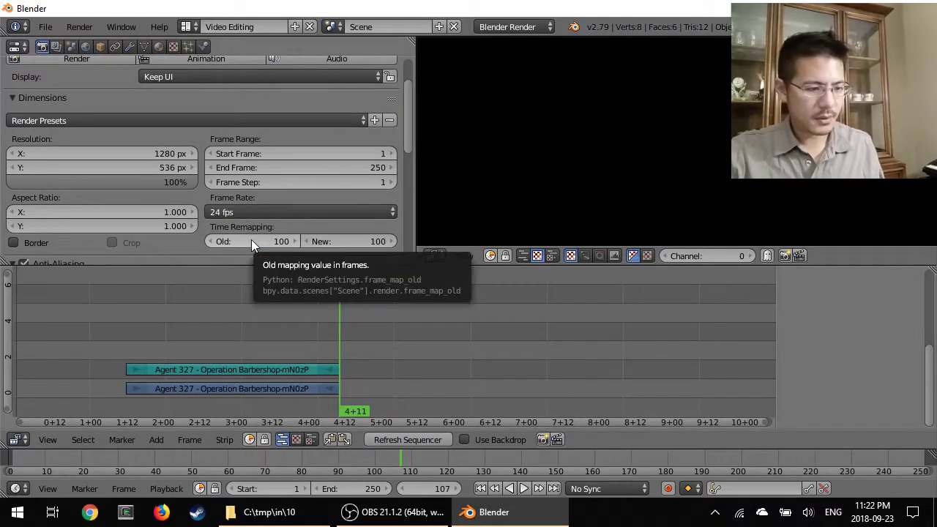
Step: Place the playhead at the beginning of the remaining strips and set the scene's start frame to 37
click(134, 343)
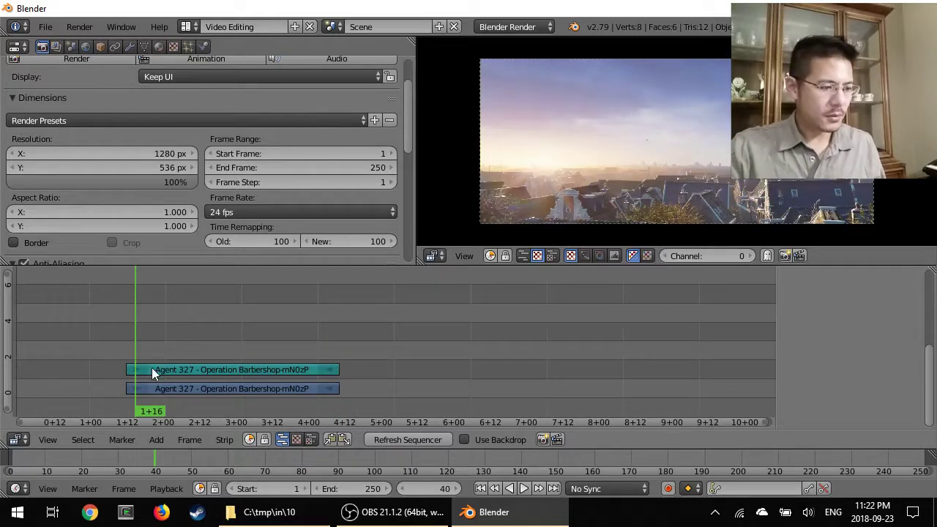
click(126, 352)
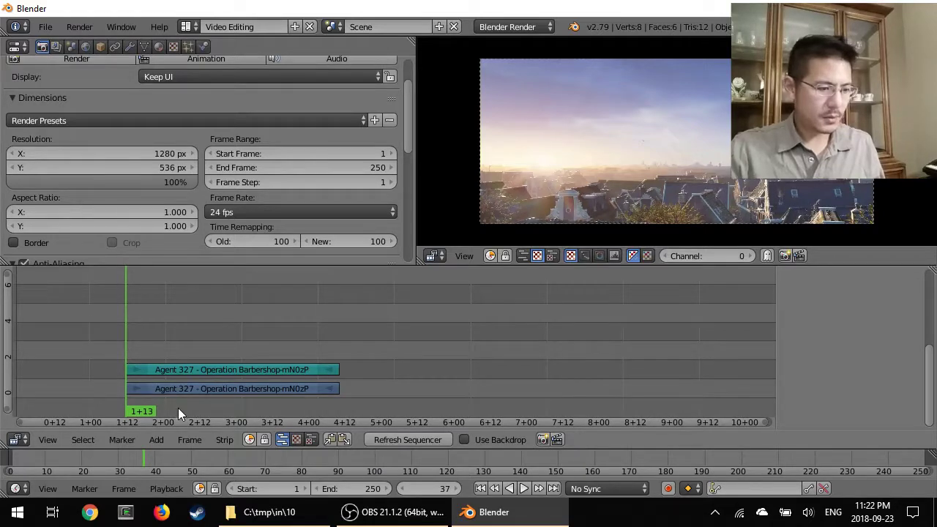
click(284, 492)
text(3)
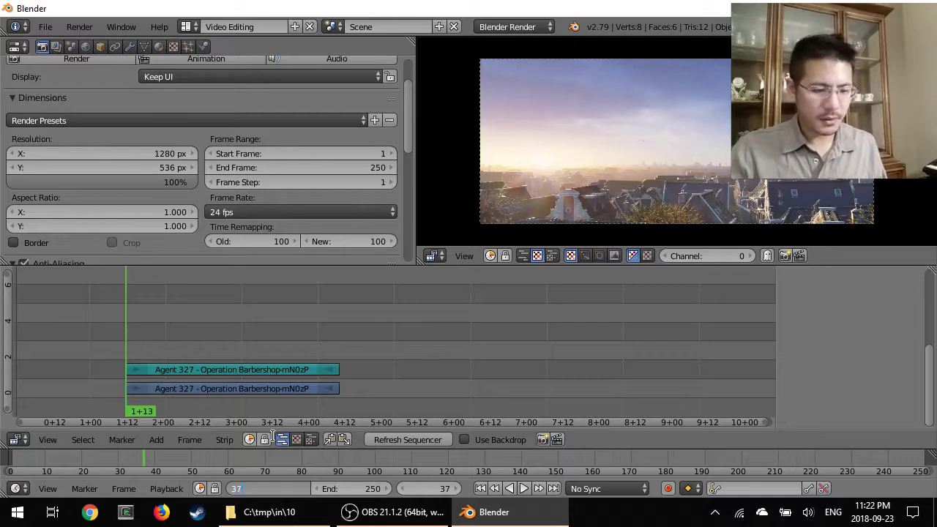
text(7)
key(Return)
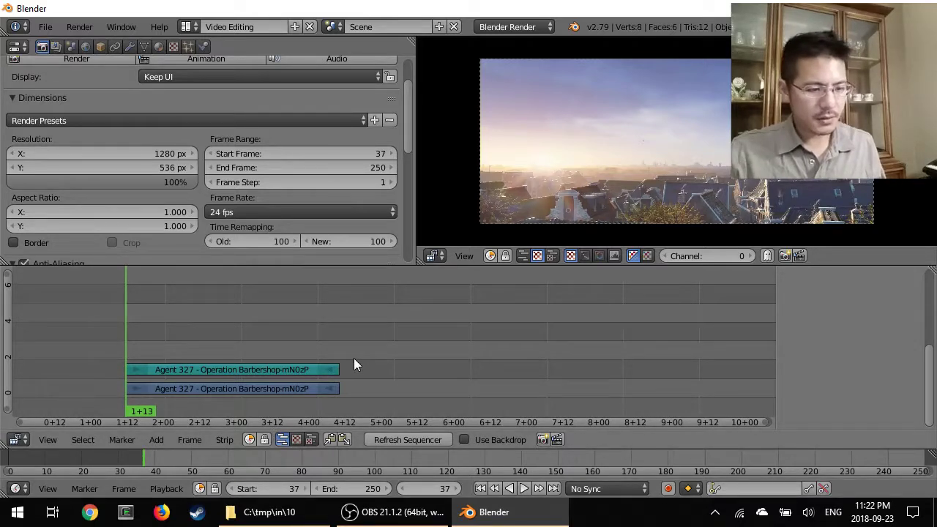
Step: Add the Sintel - Third Open Movie video with sound as a movie strip starting at frame 112, just after the Agent 327 piece
click(356, 339)
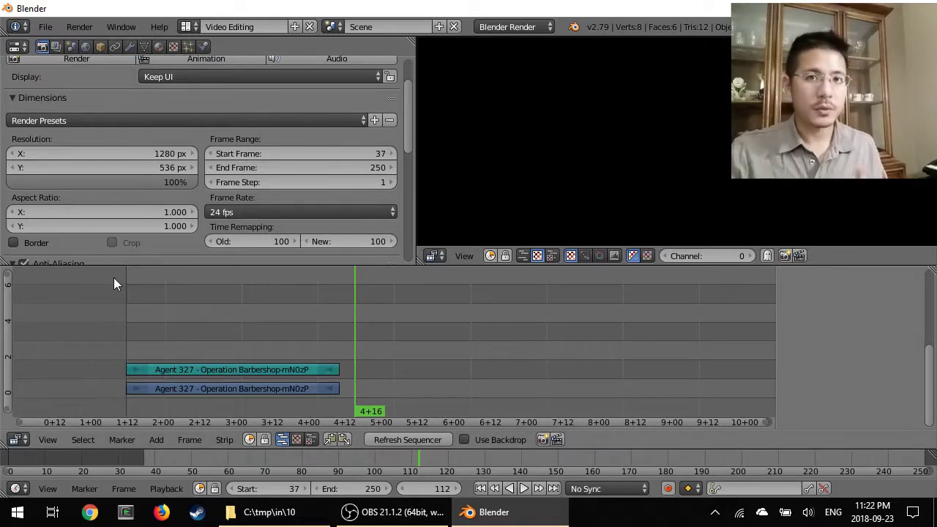
click(157, 439)
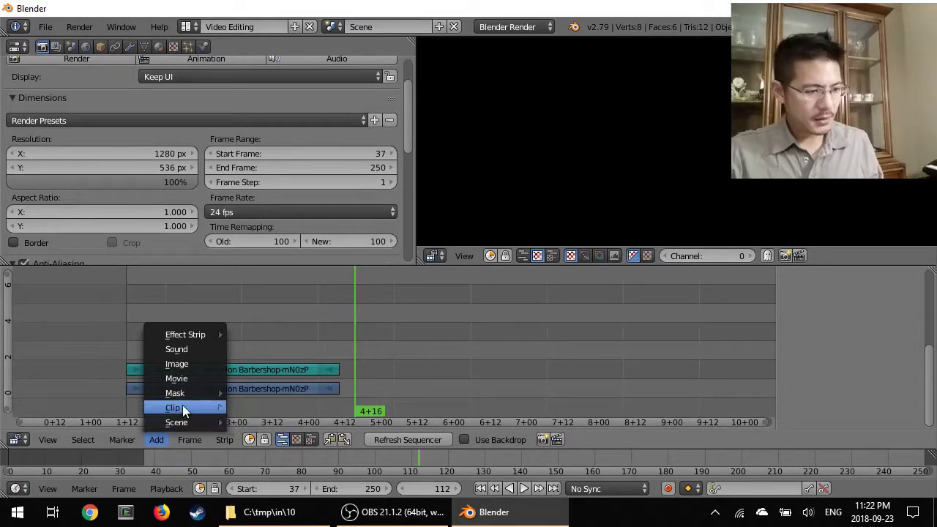
click(183, 377)
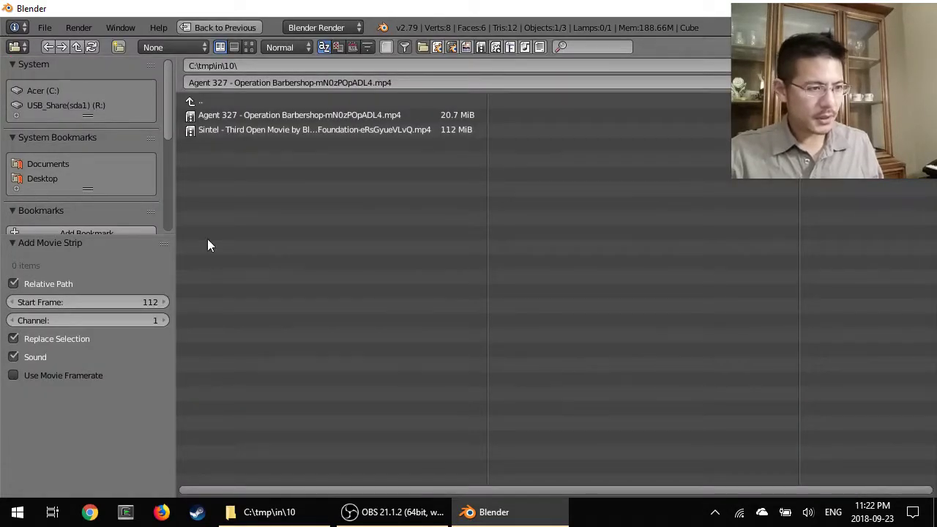
click(286, 129)
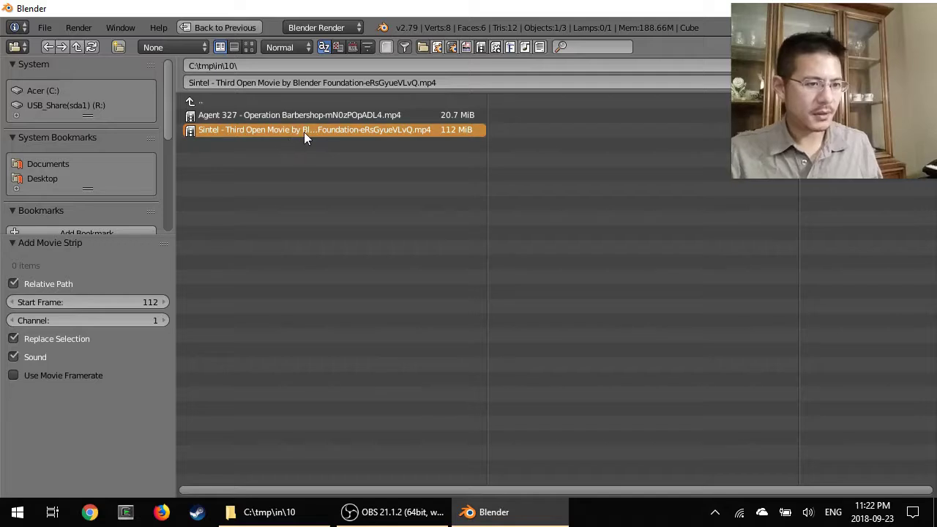
double_click(304, 132)
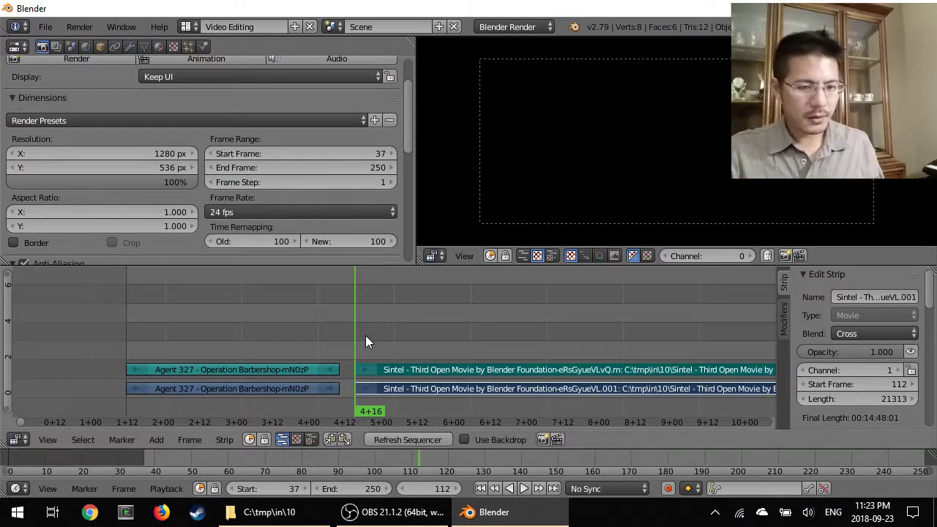
Step: Play into the Sintel clip, place the playhead at 8+02, and soft-cut the Sintel video and audio strips there
key(alt+a)
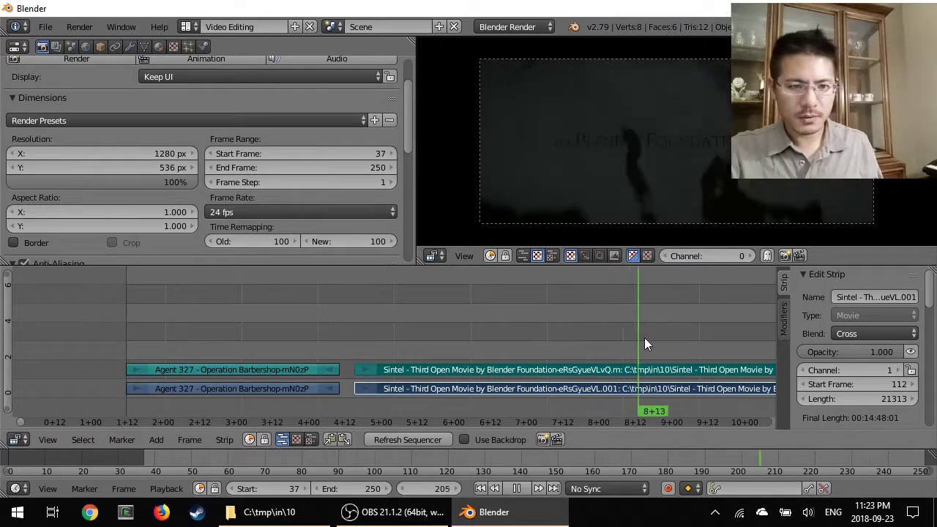
drag(645, 338, 605, 337)
key(alt+a)
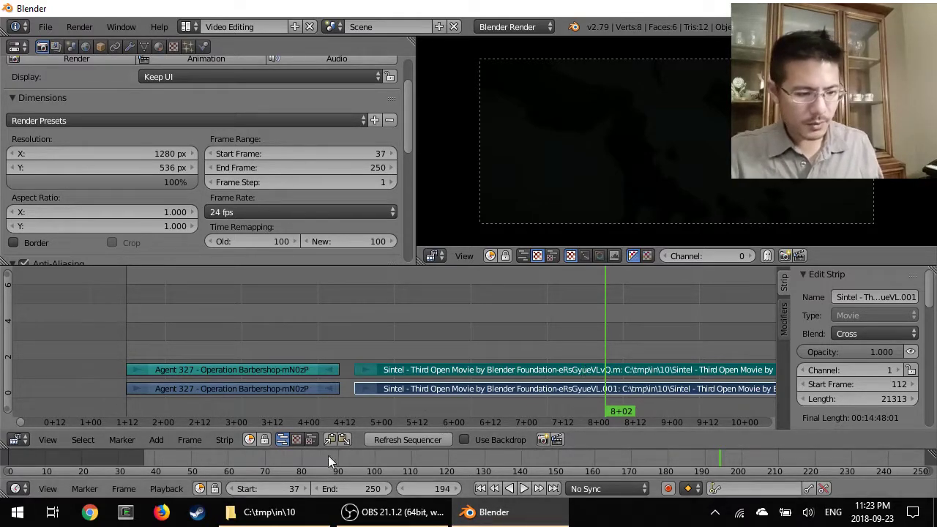
click(226, 440)
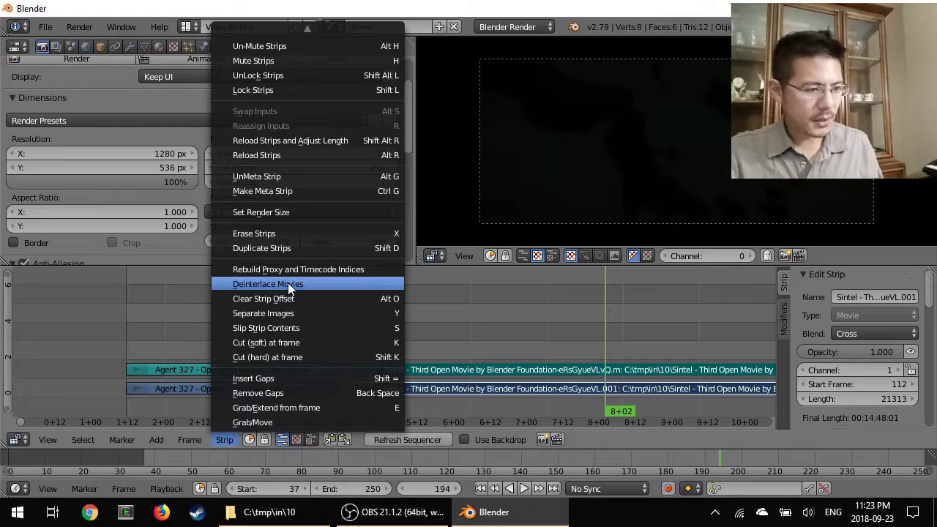
click(290, 344)
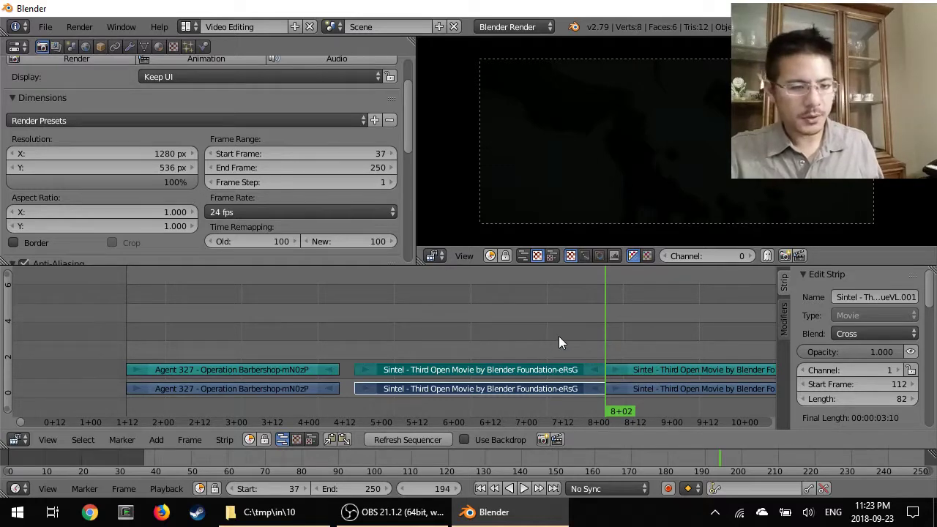
Step: Play on to 11+18 and soft-cut the remaining Sintel video and audio strips at that frame
middle_drag(559, 342, 347, 298)
key(alt+a)
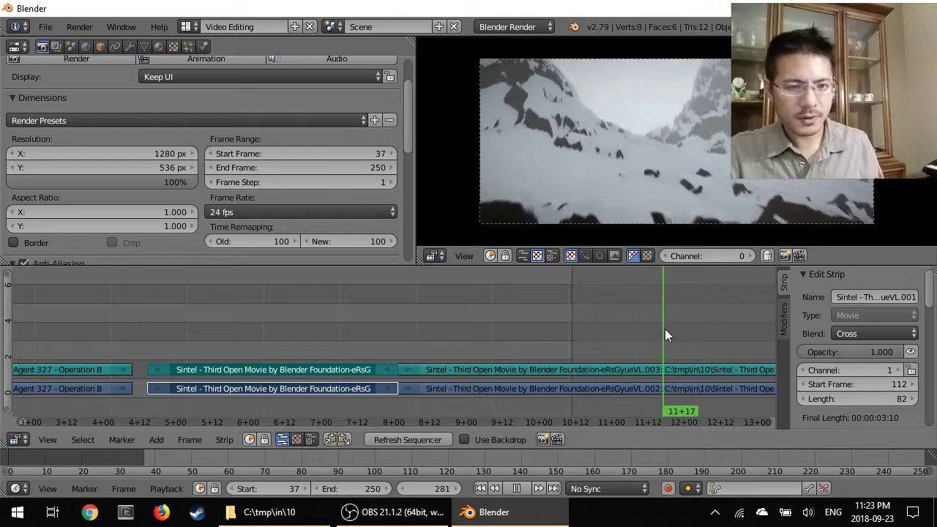
key(alt+a)
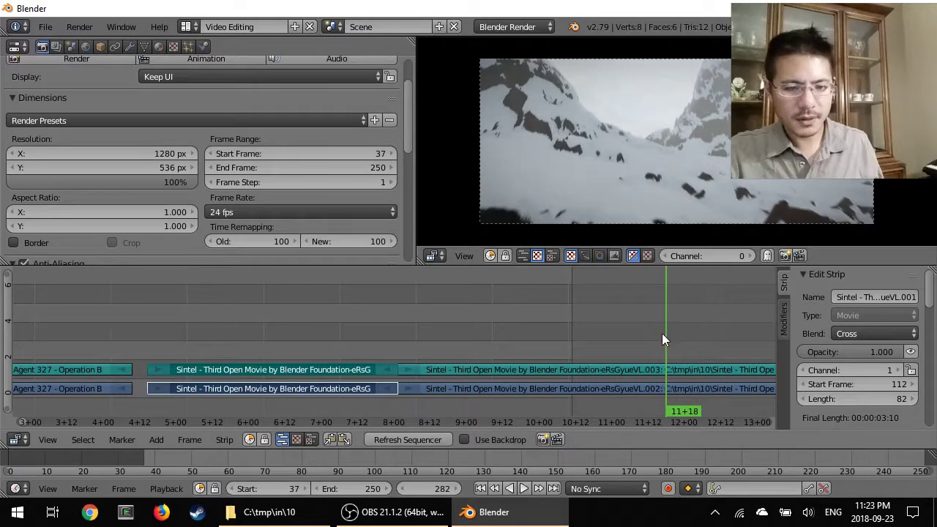
right_click(689, 368)
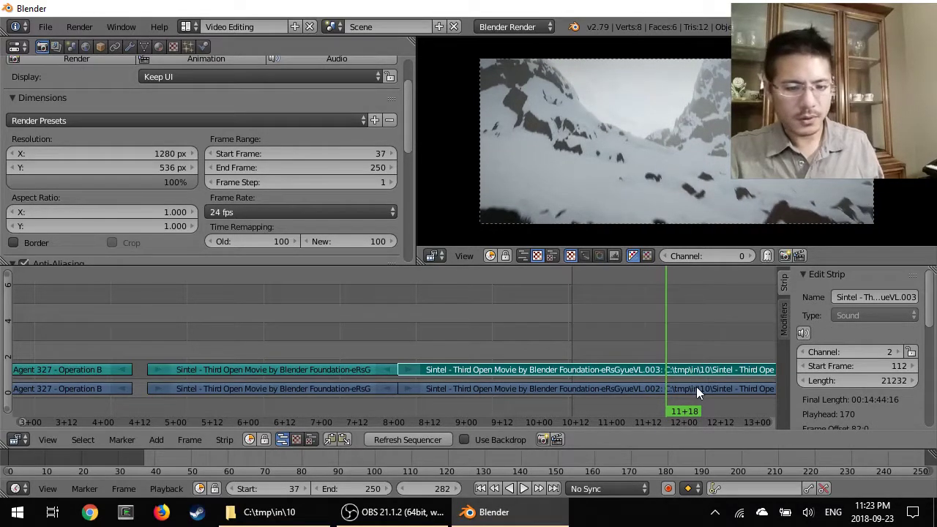
right_click(696, 389)
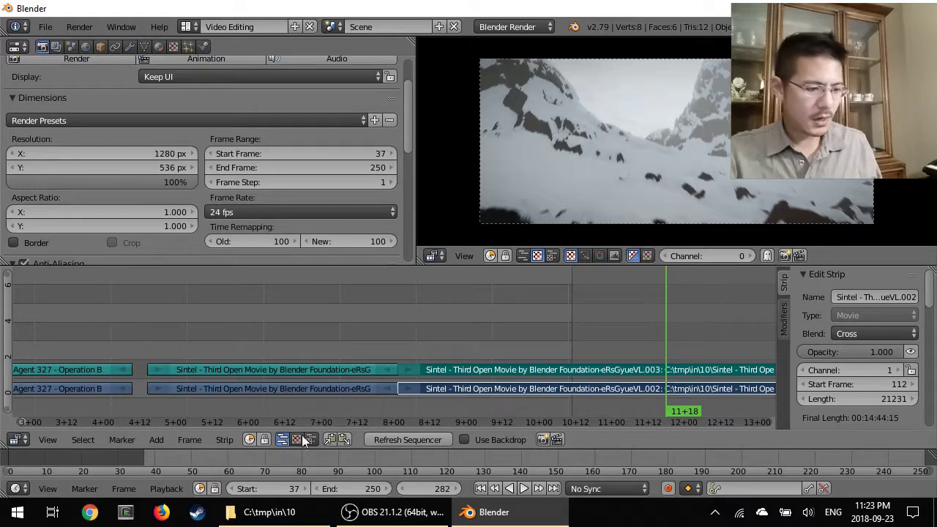
click(222, 441)
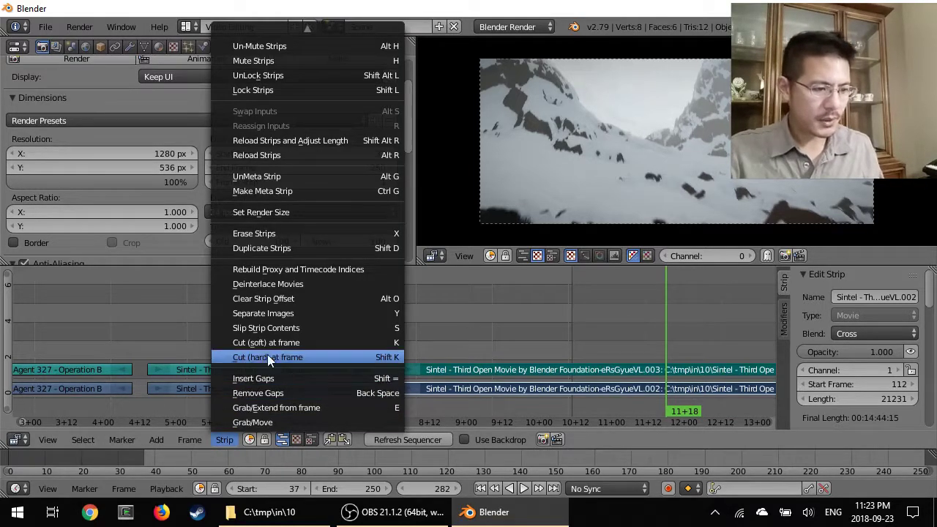
click(301, 349)
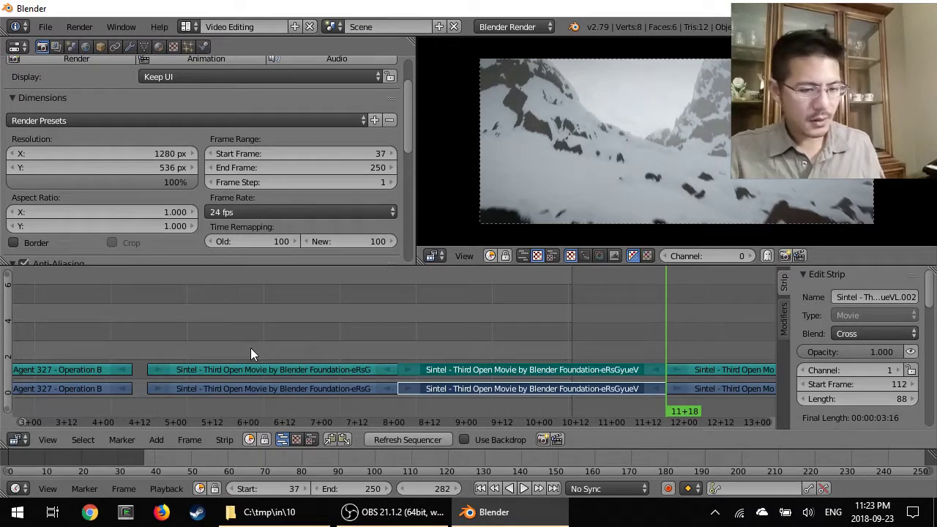
Step: Erase the Sintel video and audio pieces before the cut at 8+02
middle_drag(341, 311, 563, 294)
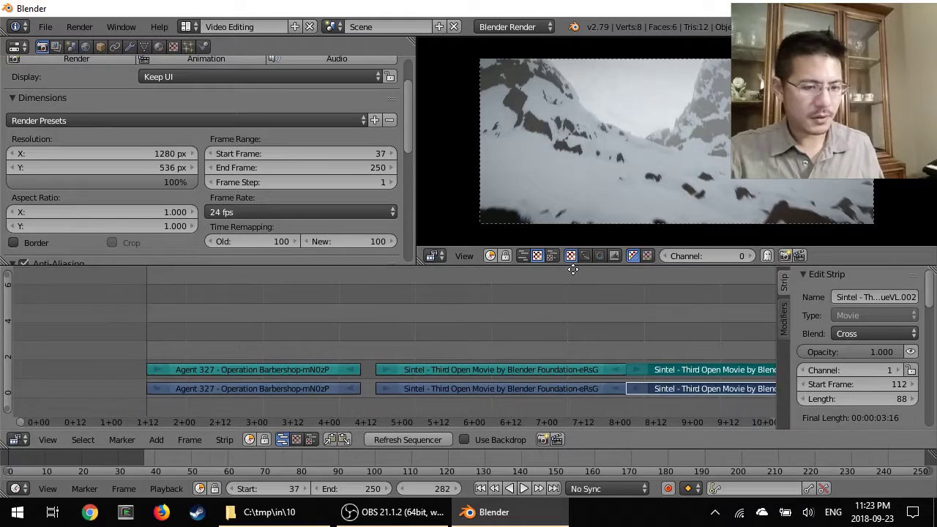
right_click(490, 369)
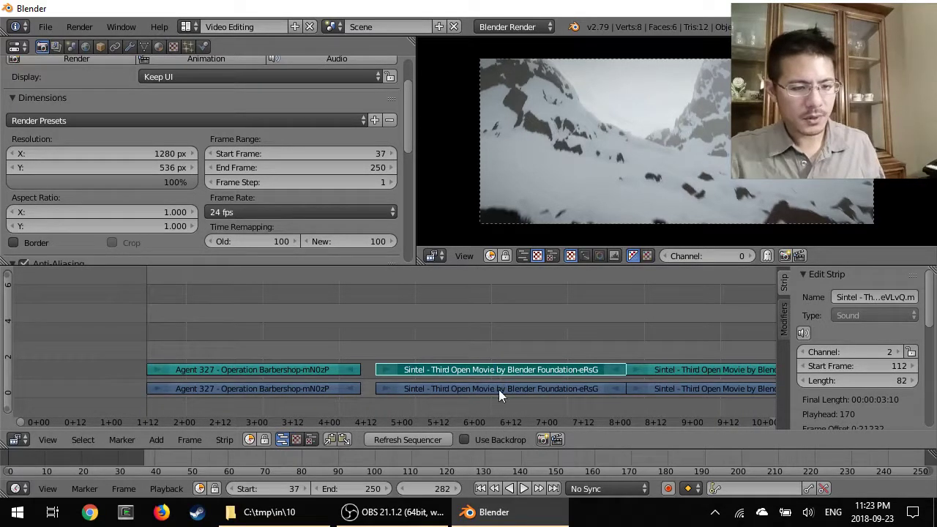
right_click(497, 386)
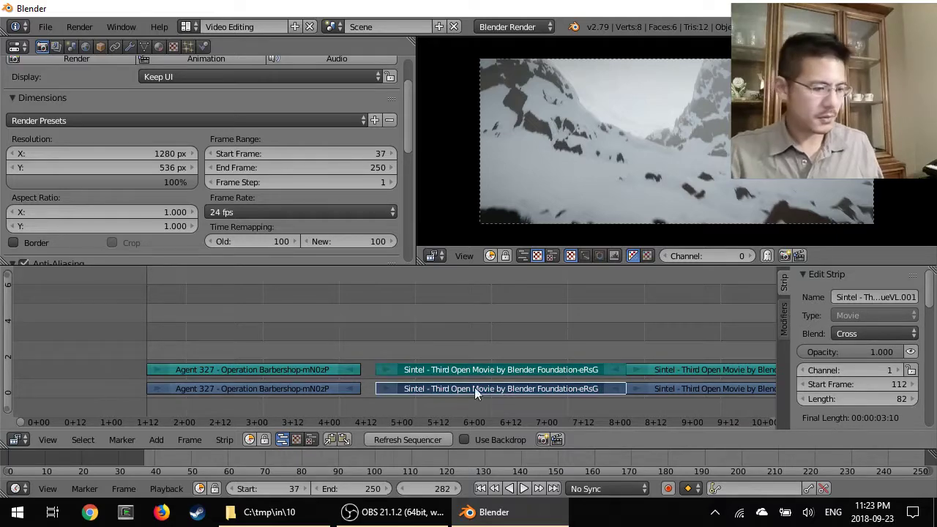
click(224, 440)
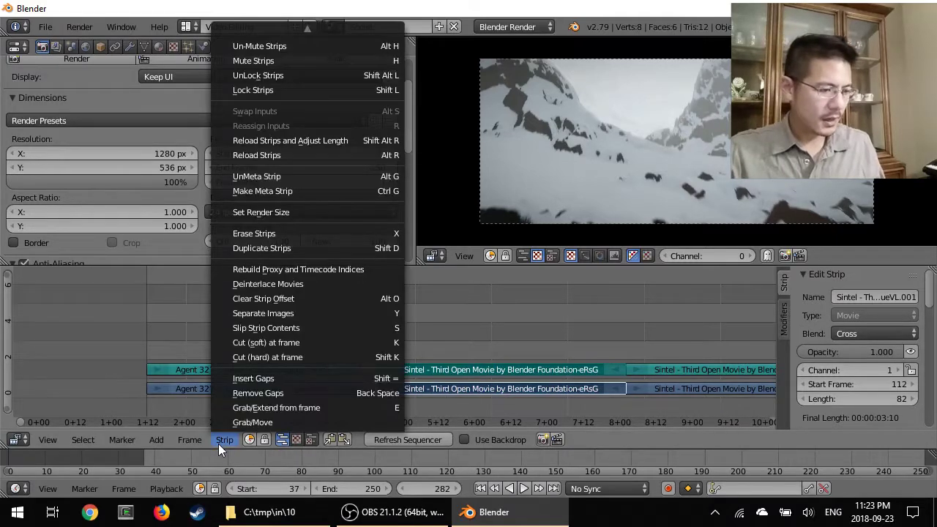
click(281, 233)
click(262, 231)
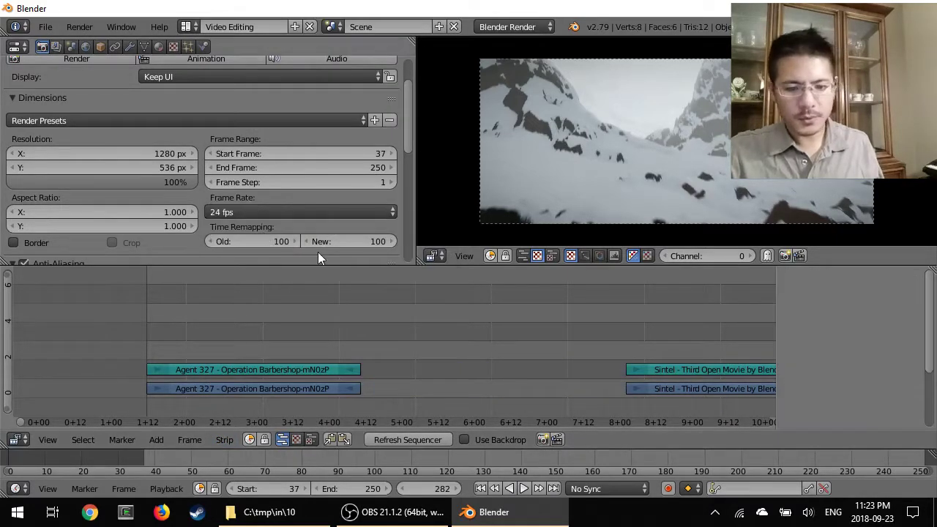
Step: Move the middle Sintel video and audio pieces back so they start directly at the end of the Agent 327 strips
right_click(694, 371)
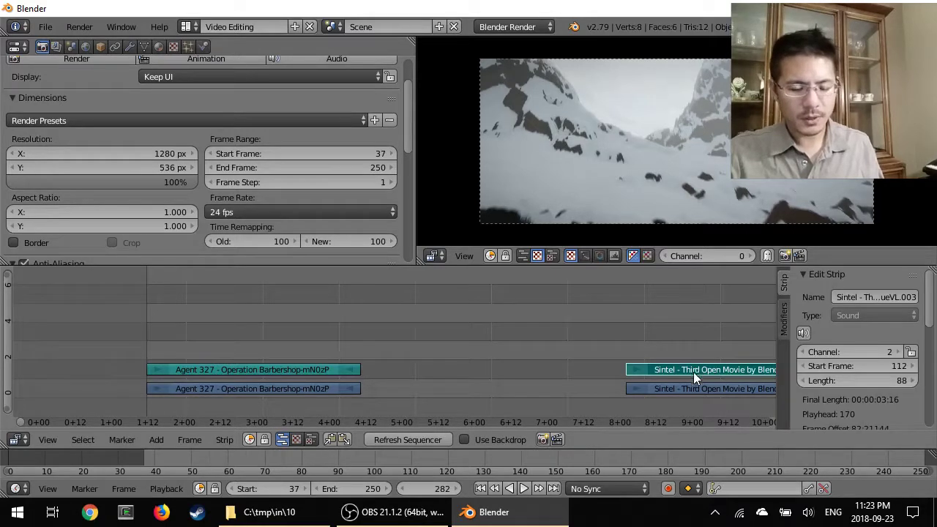
right_click(695, 389)
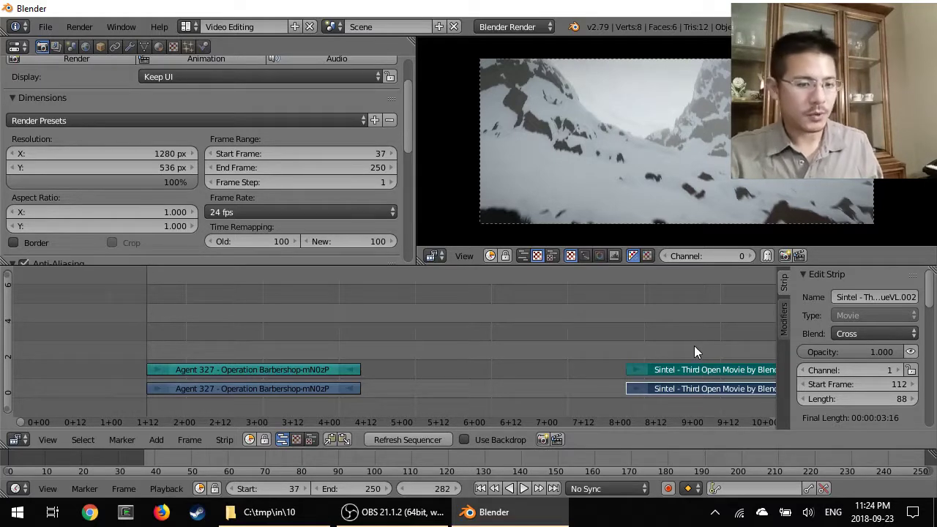
key(g)
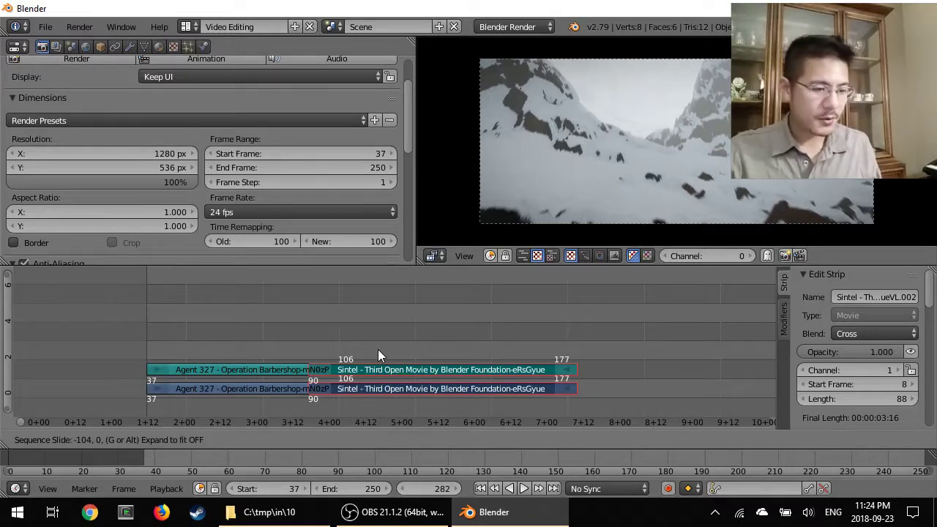
click(377, 349)
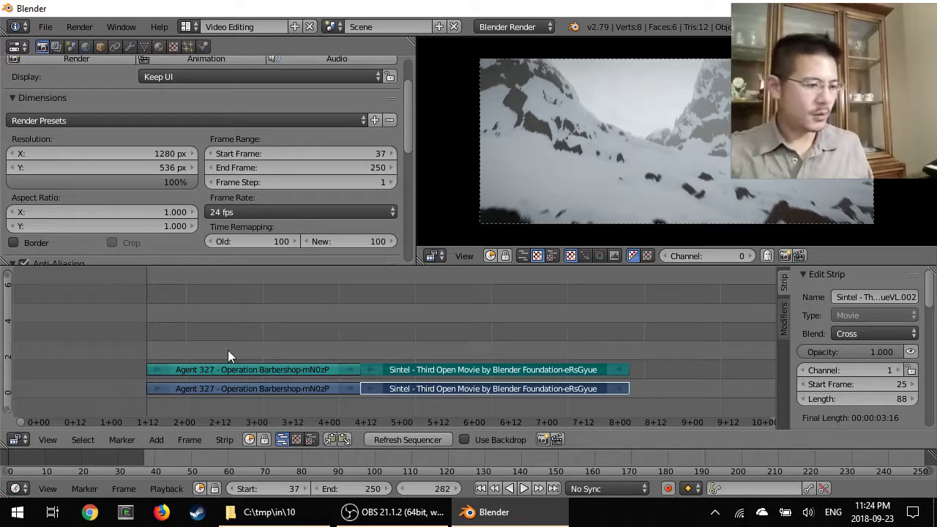
Step: Play the edit from the start up to 8+02 and set the scene's end frame to 194
click(480, 488)
key(alt+a)
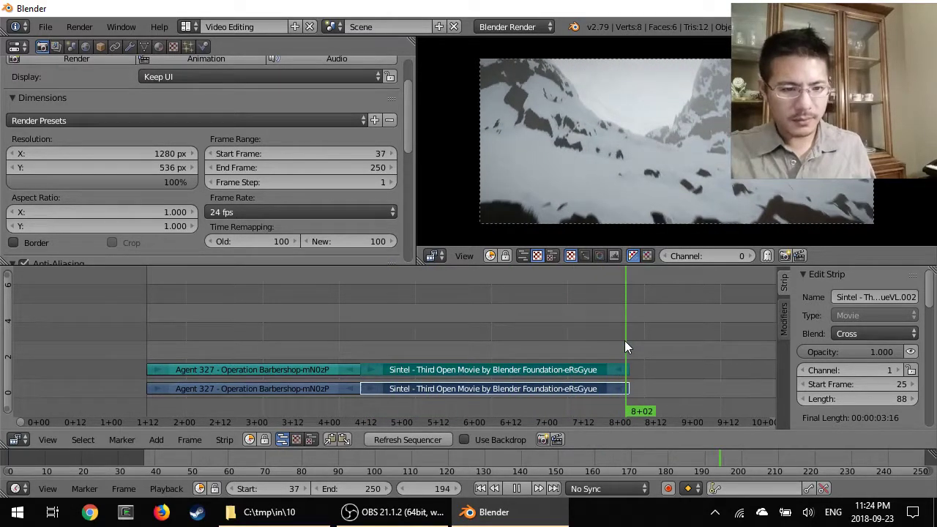
key(alt+a)
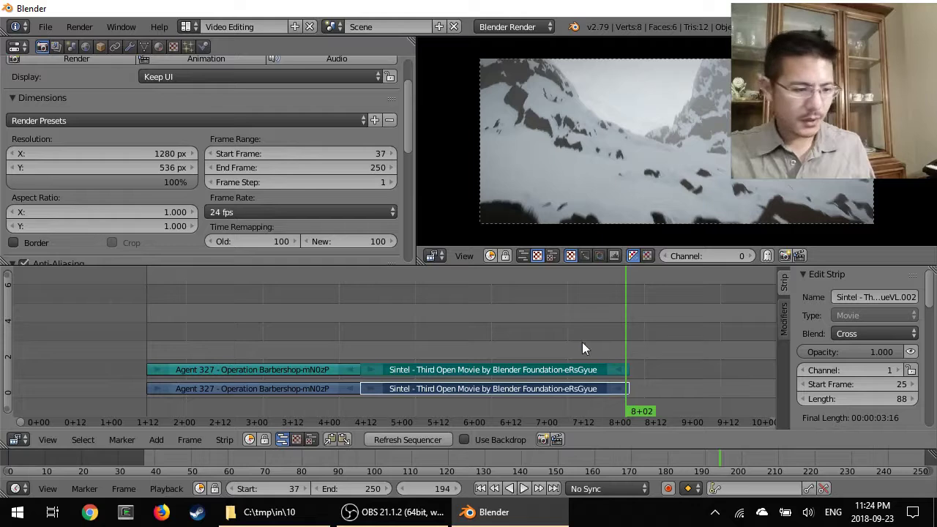
click(360, 489)
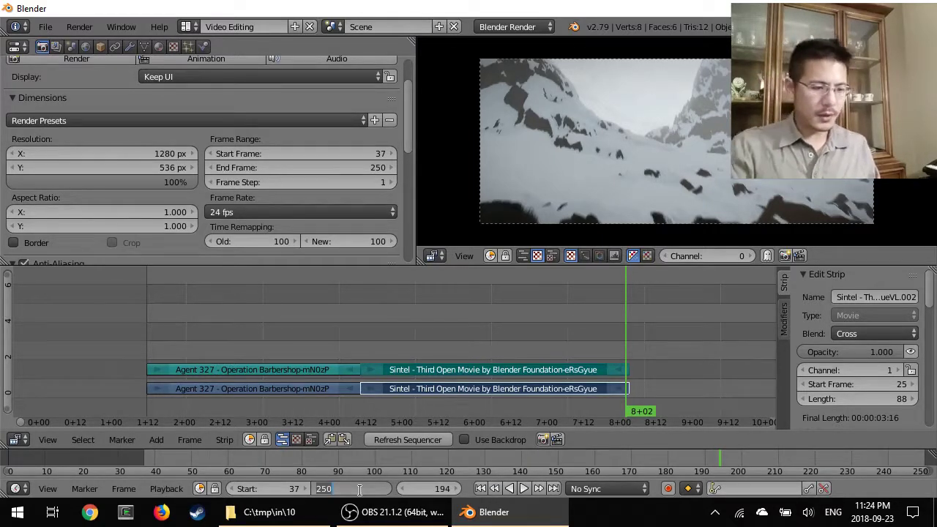
text(19)
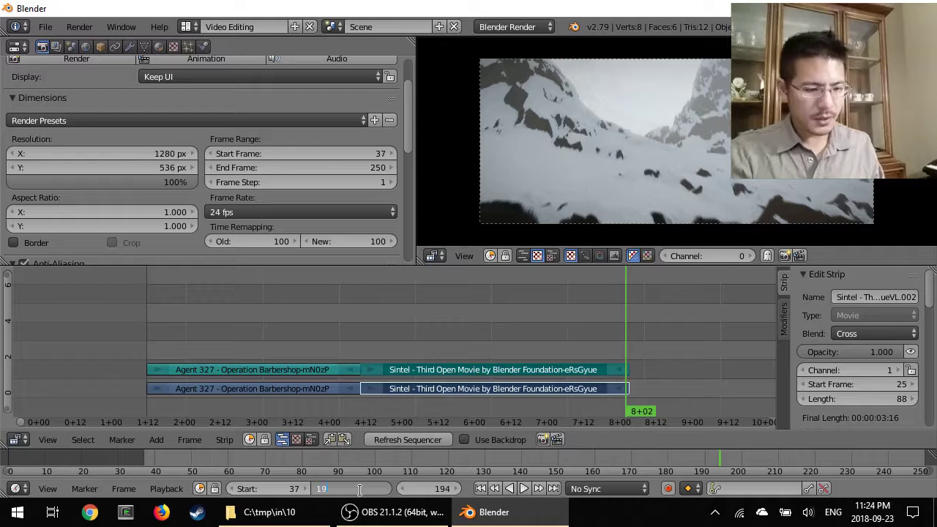
text(4)
key(Return)
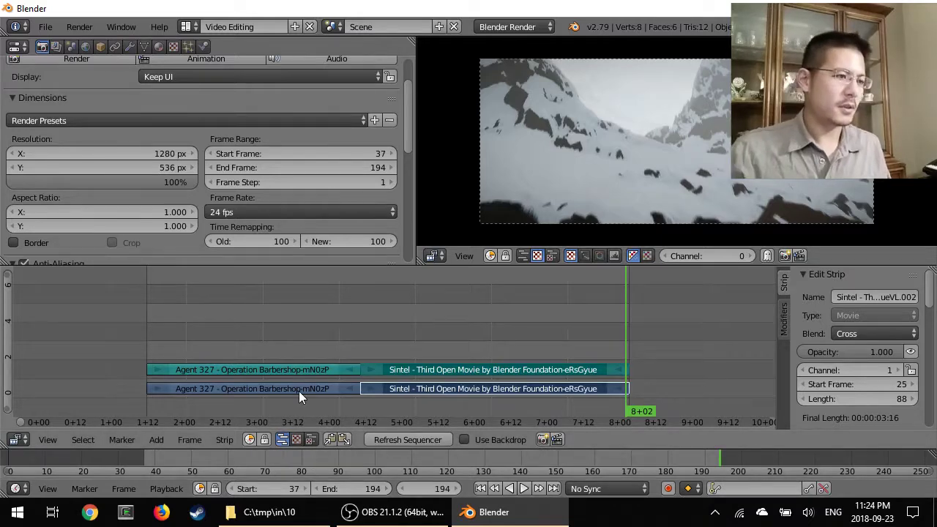
Step: Save the project as 9.blend in C:\tmp\
click(46, 28)
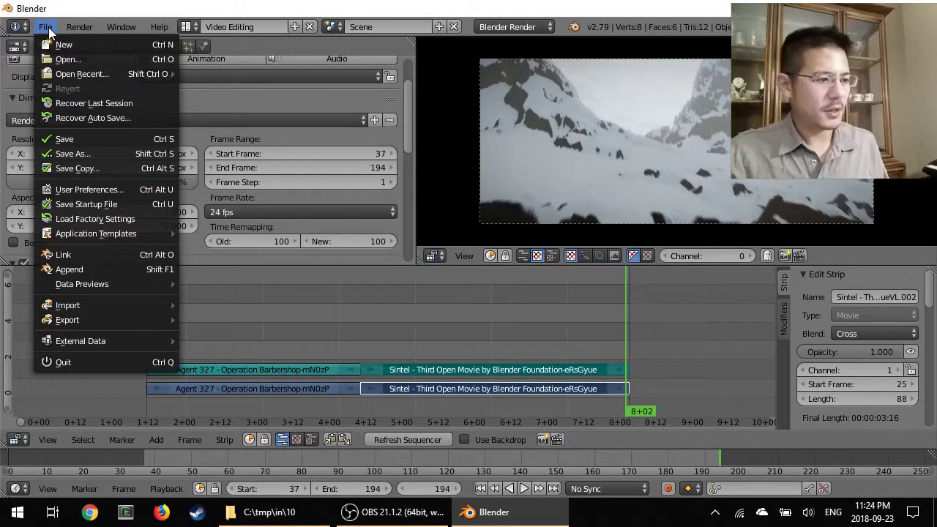
click(64, 139)
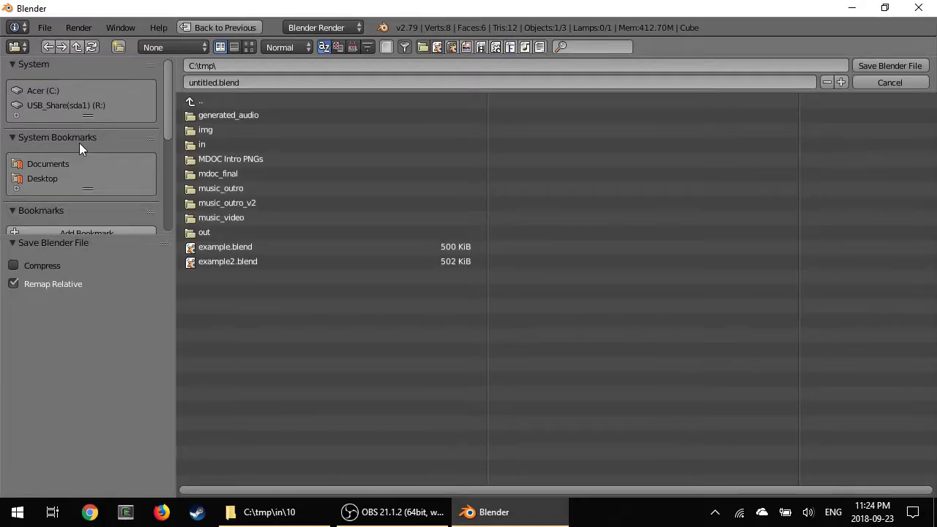
click(201, 82)
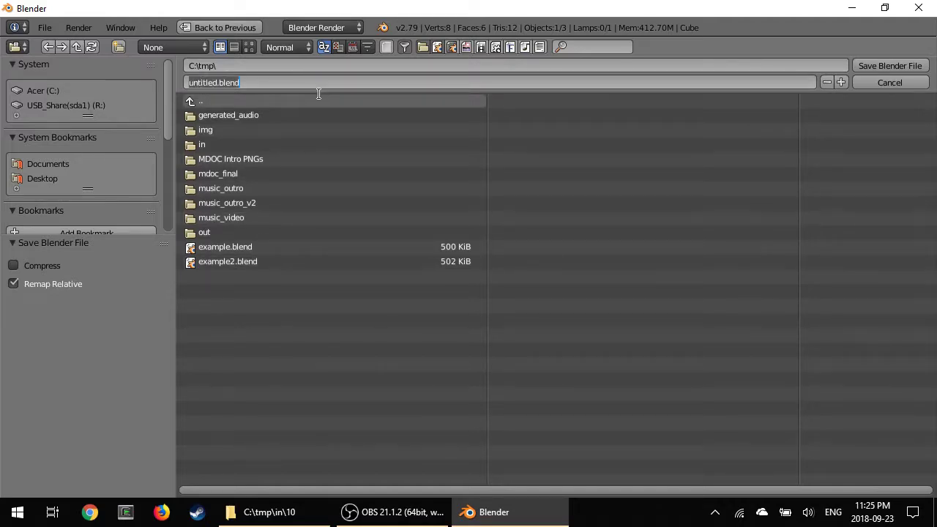
text(g)
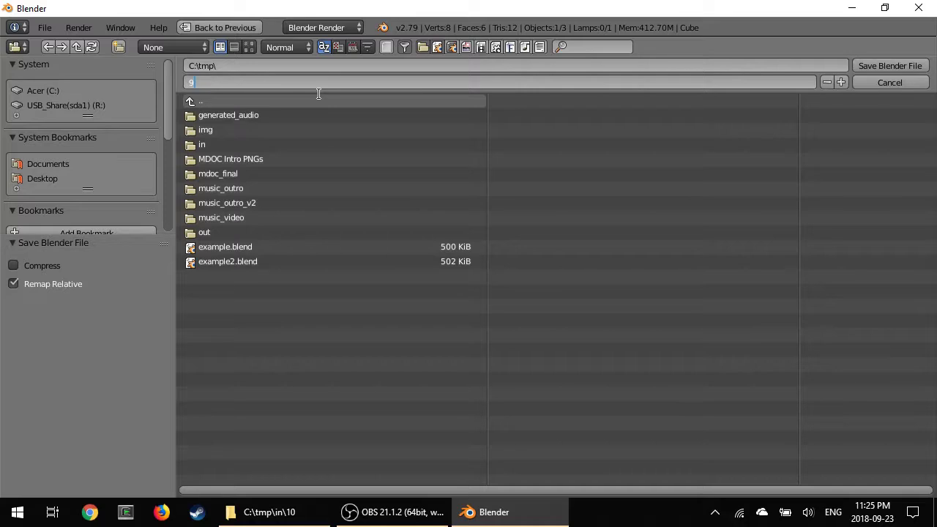
key(Return)
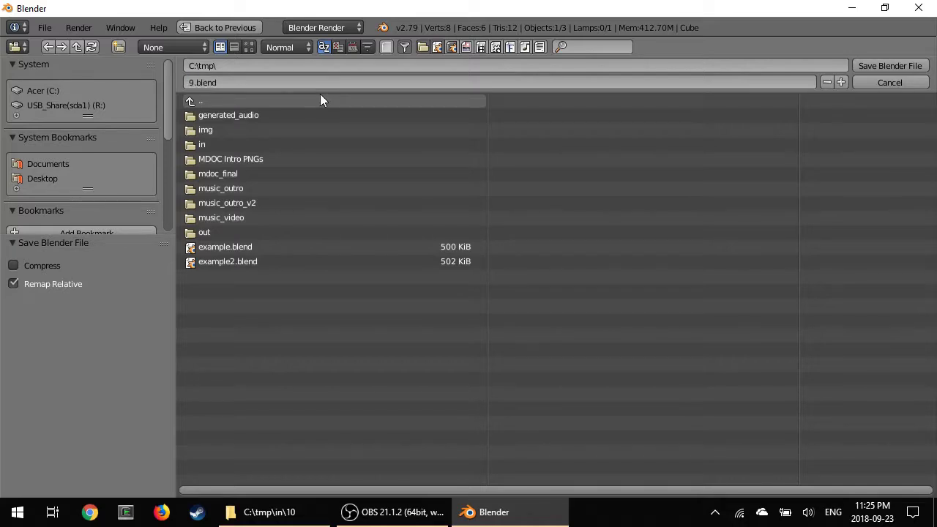
click(903, 65)
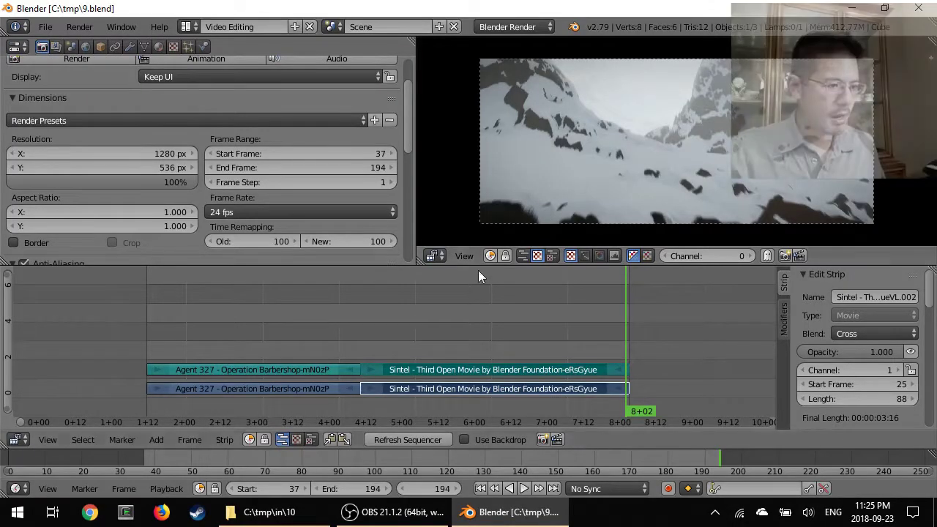
Step: Review the render output settings and the image and movie file formats available for the output
scroll(286, 172, down, 5)
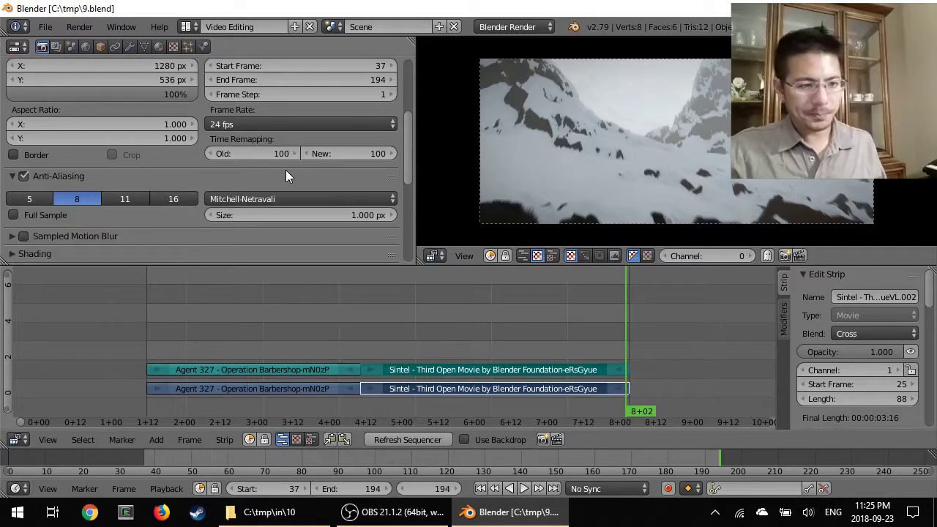
scroll(286, 169, down, 8)
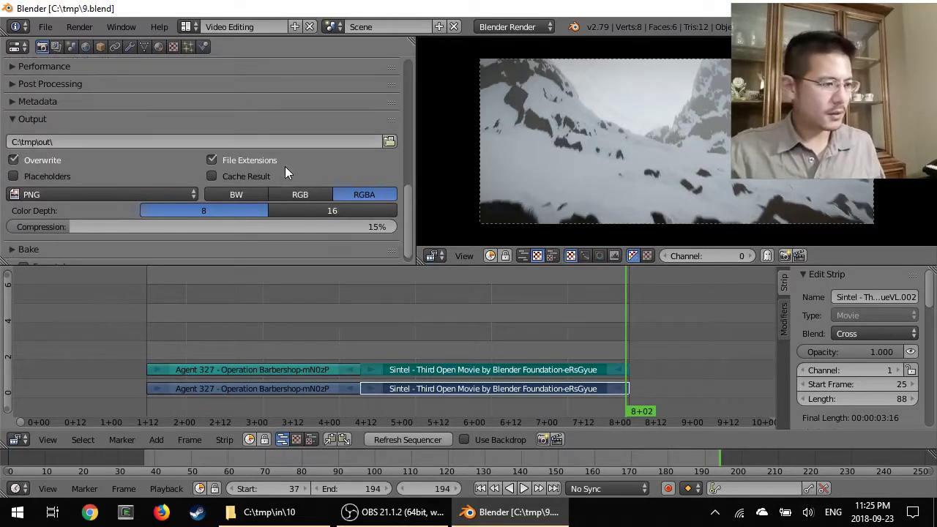
scroll(117, 115, down, 1)
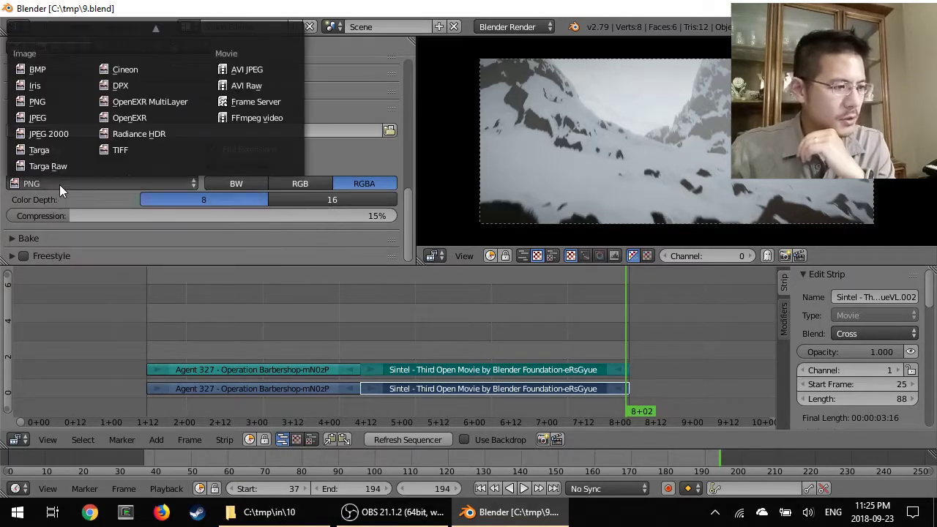
click(60, 184)
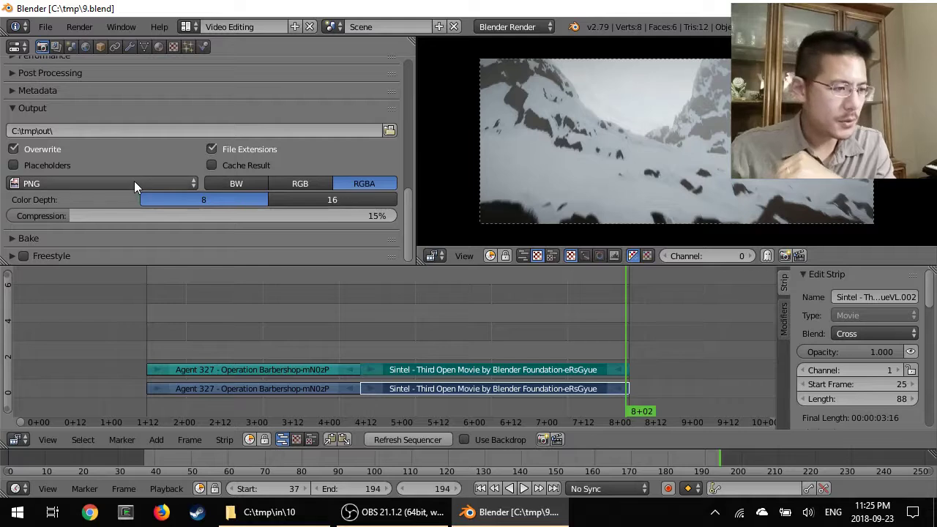
click(134, 183)
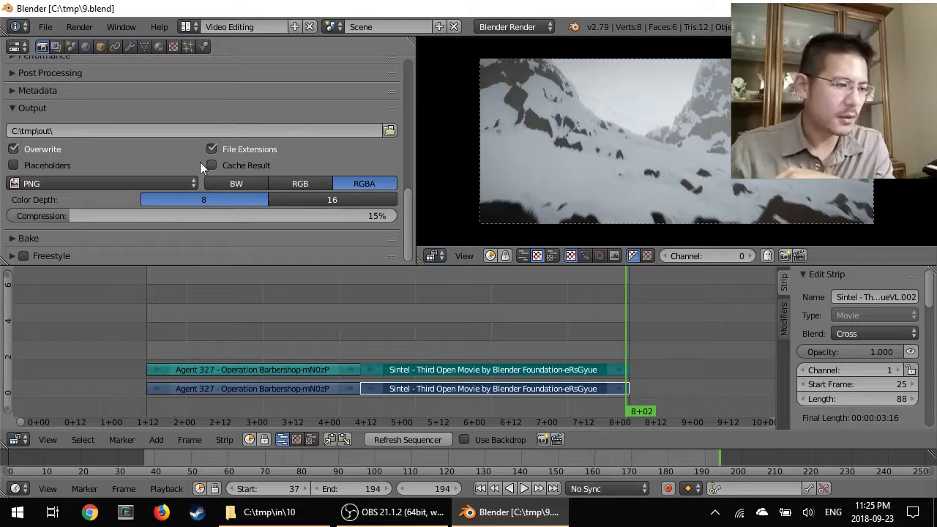
Step: Set the render output format to FFmpeg video and the output path to C:\tmp\out\9.mp4
click(128, 182)
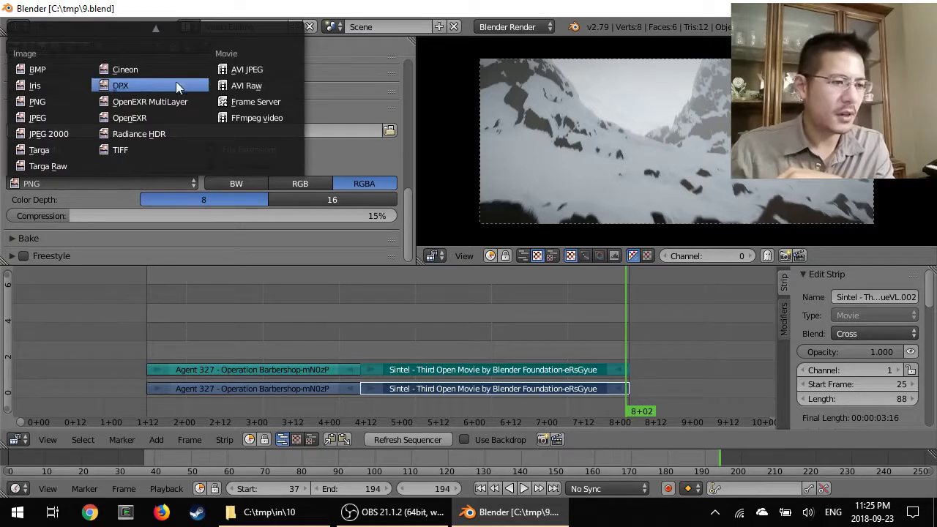
click(242, 119)
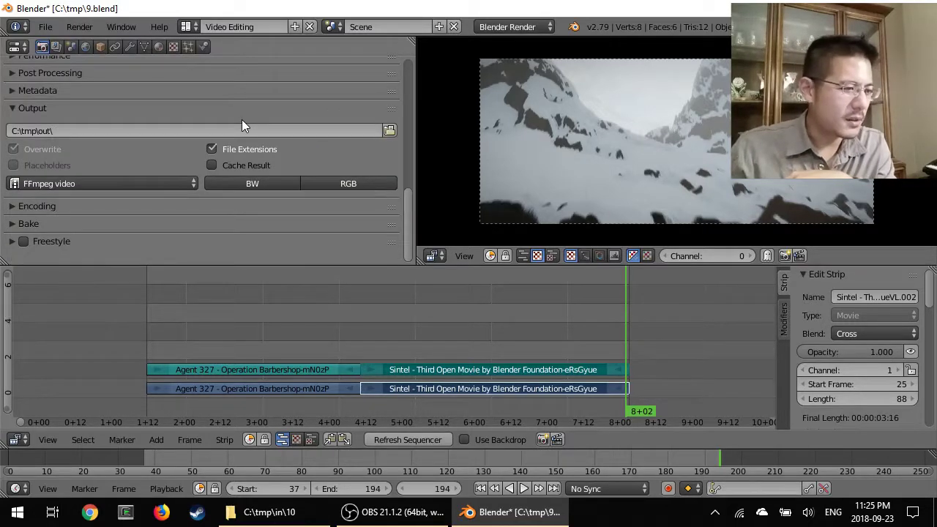
click(210, 148)
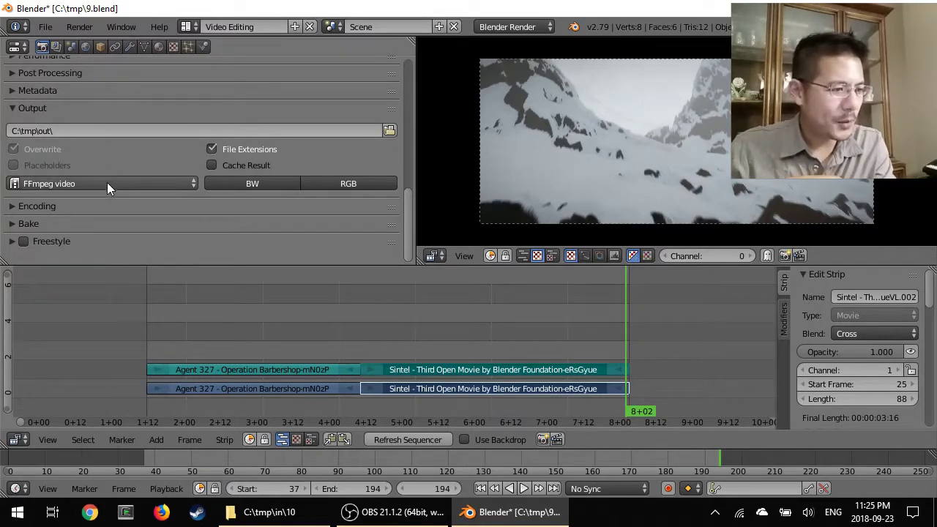
click(66, 130)
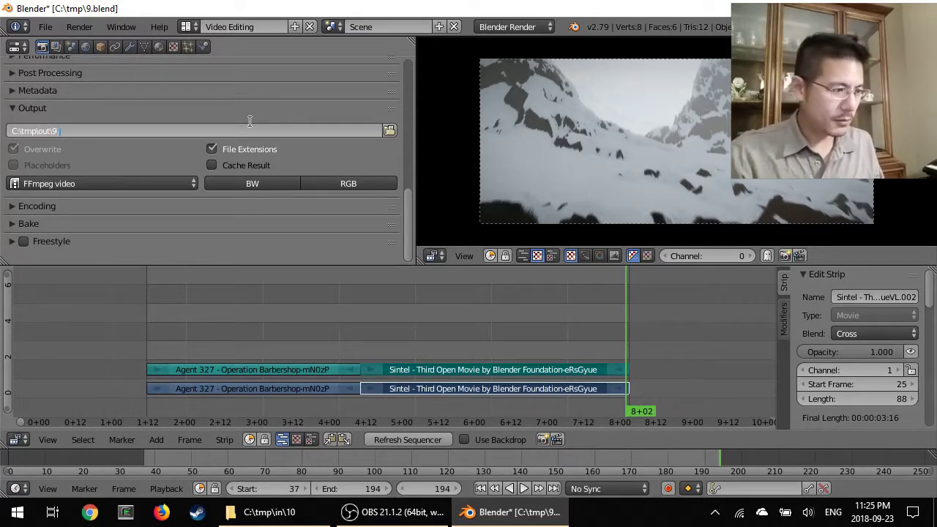
text(9.mp4)
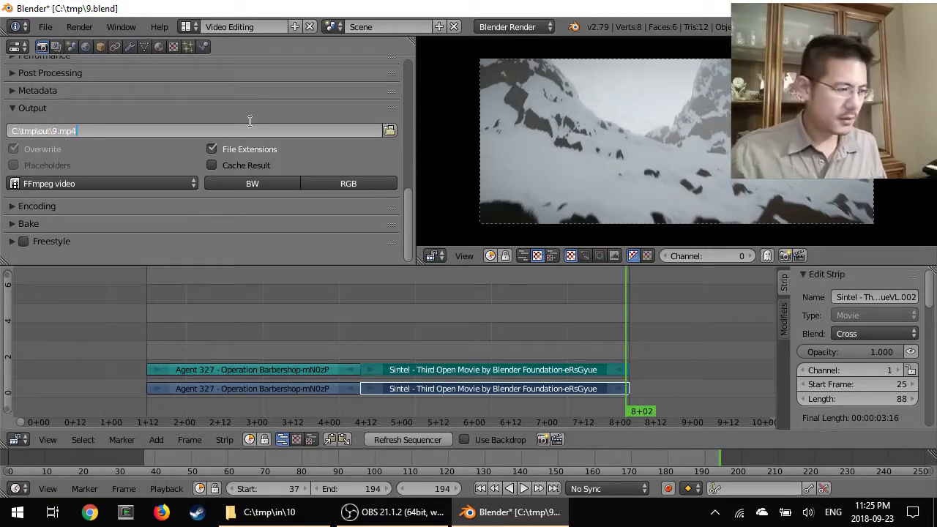
key(Return)
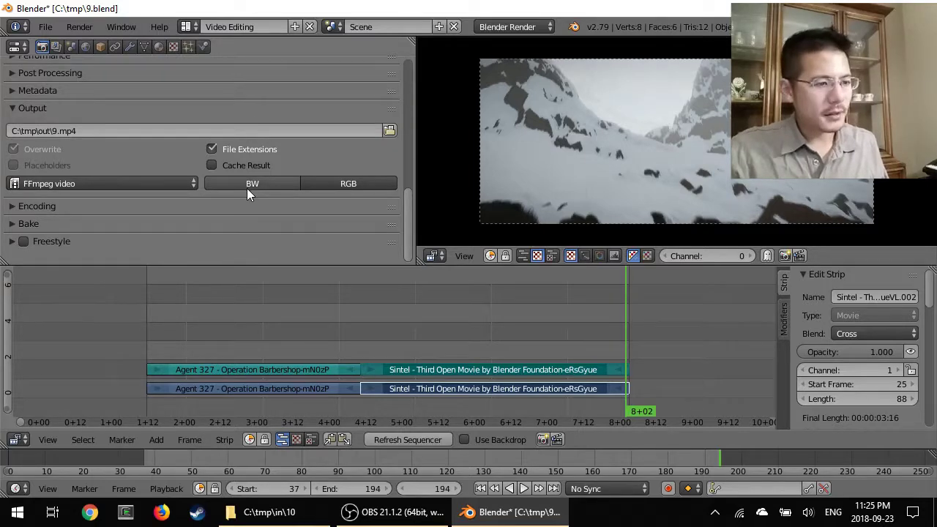
Step: Apply the h264 in MP4 encoding preset and set the audio codec to AAC
click(37, 206)
scroll(38, 201, down, 4)
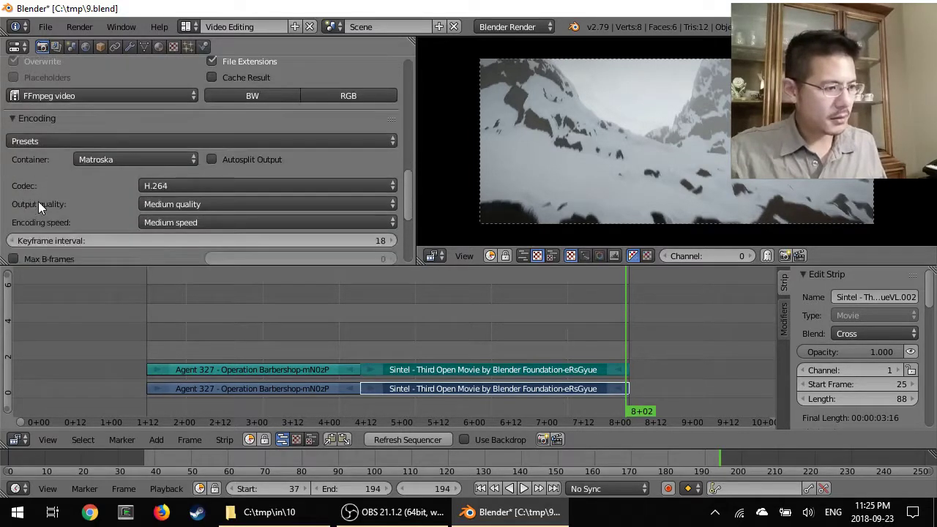
click(98, 111)
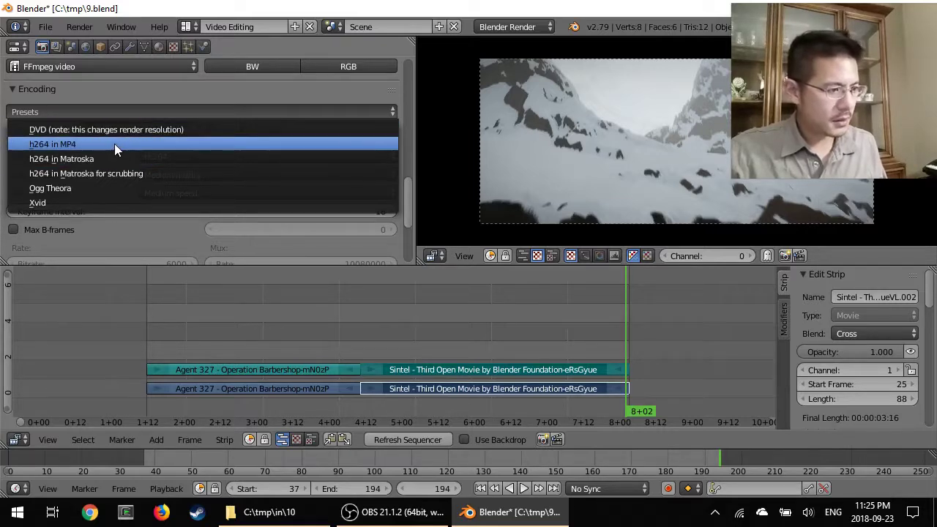
click(110, 144)
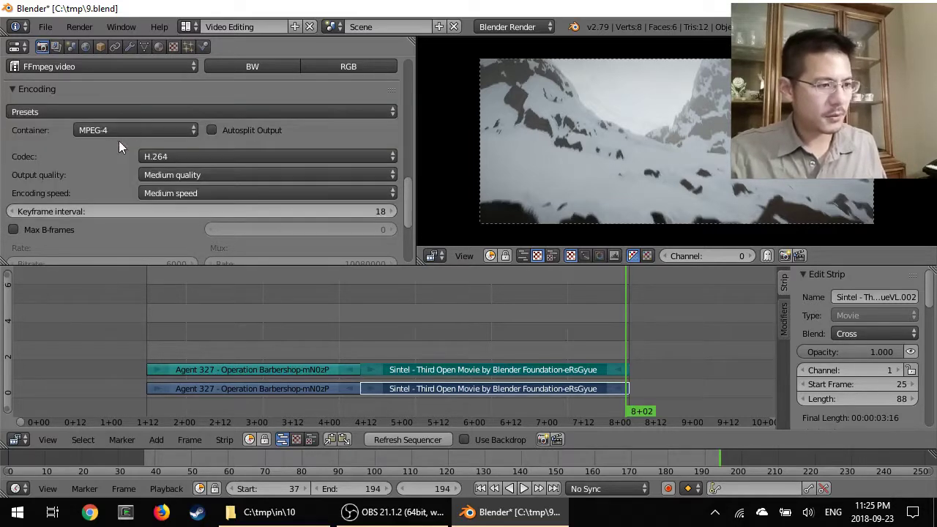
scroll(111, 189, down, 5)
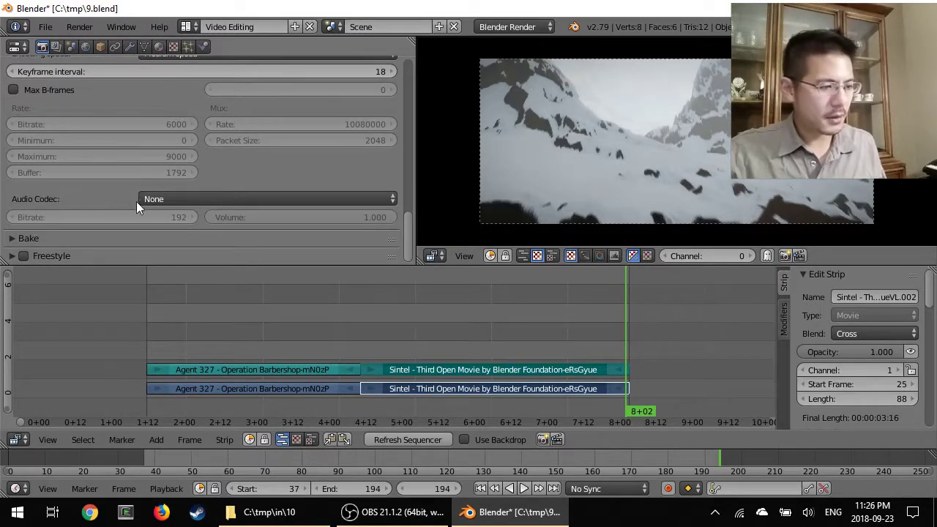
click(212, 200)
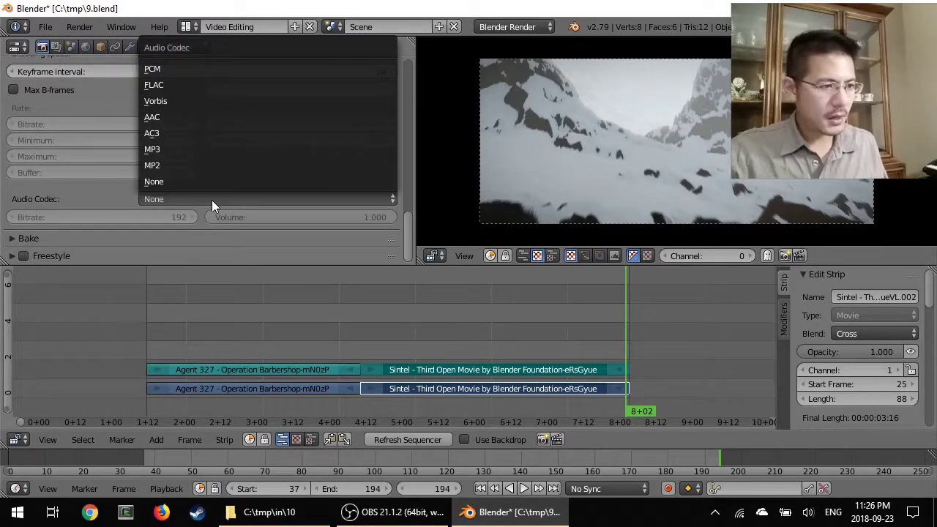
click(199, 119)
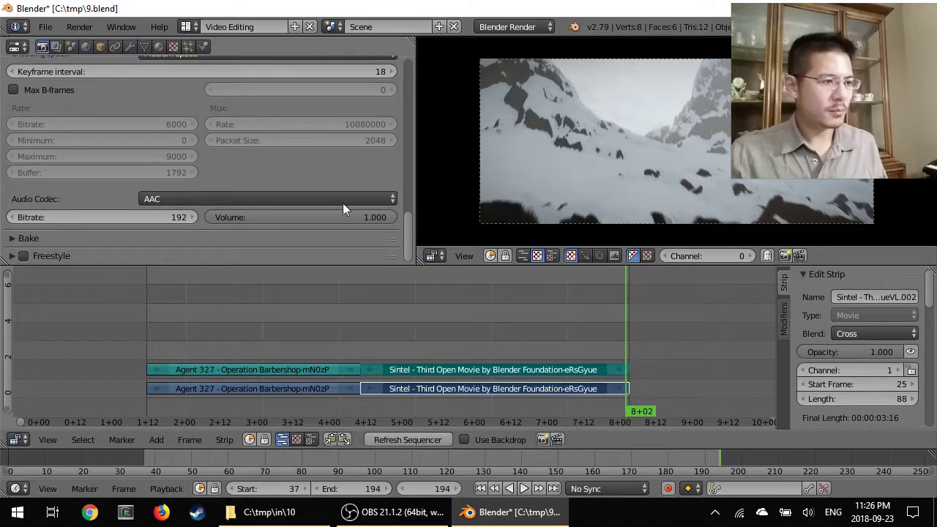
Step: Render the full frame range as an animation to the output movie file
drag(410, 219, 413, 54)
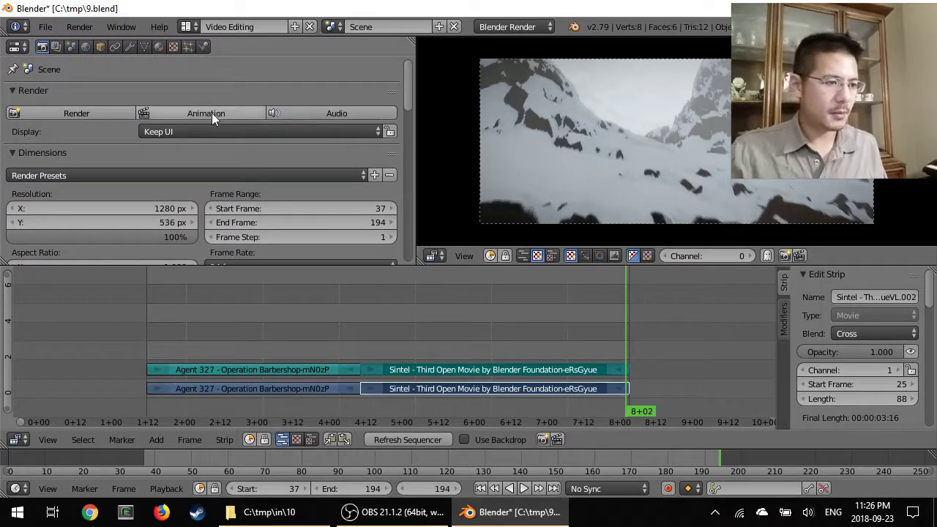
click(241, 113)
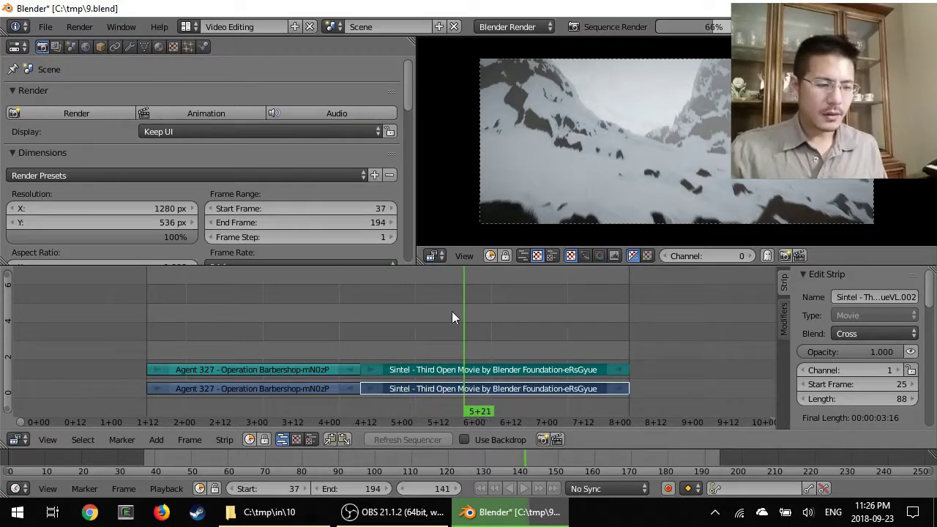
Step: Switch to File Explorer and look in the C:\tmp\out folder for the rendered movie, then return to Blender
click(267, 511)
drag(213, 10, 281, 89)
click(434, 266)
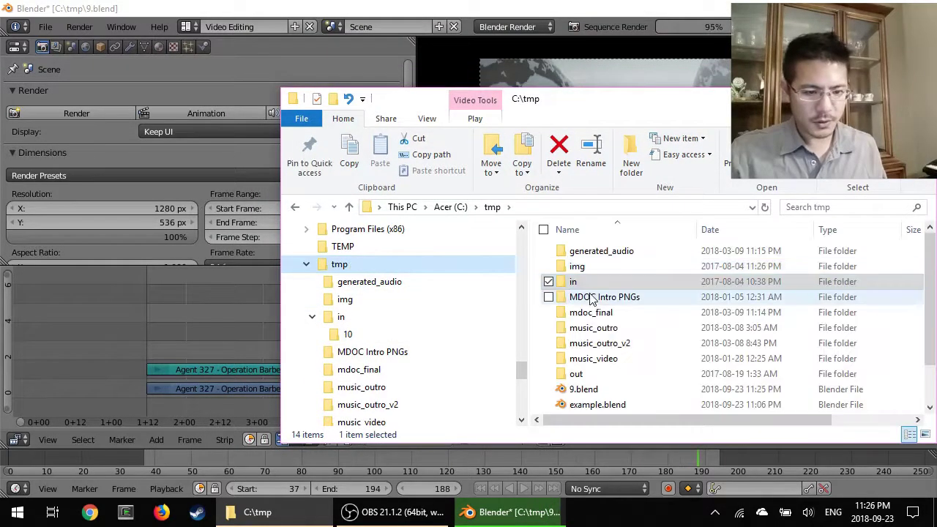
scroll(586, 344, down, 1)
double_click(582, 329)
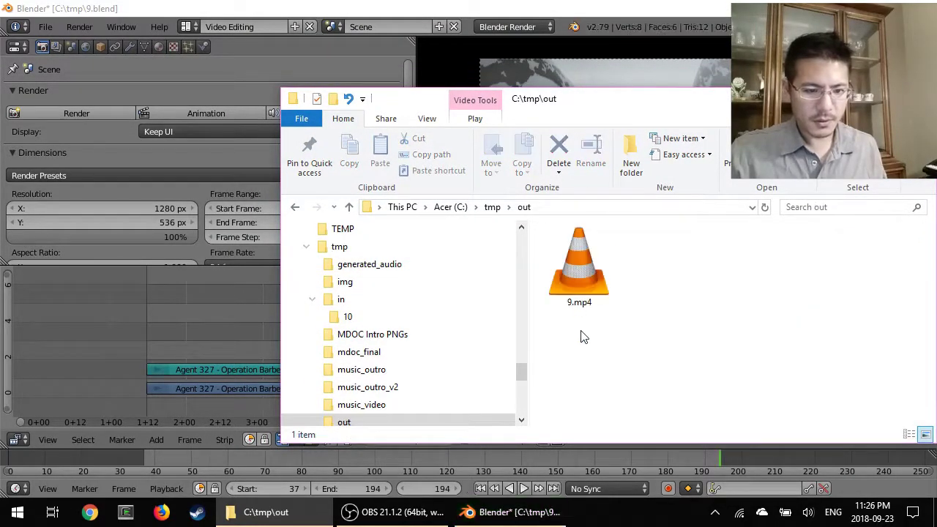
click(446, 7)
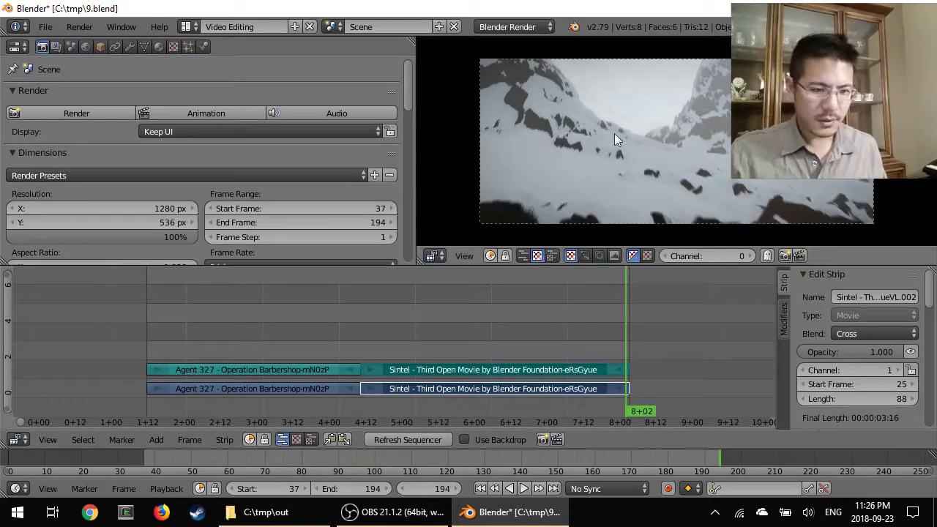
Step: Switch back to File Explorer and play the rendered 9.mp4 in VLC media player
click(264, 512)
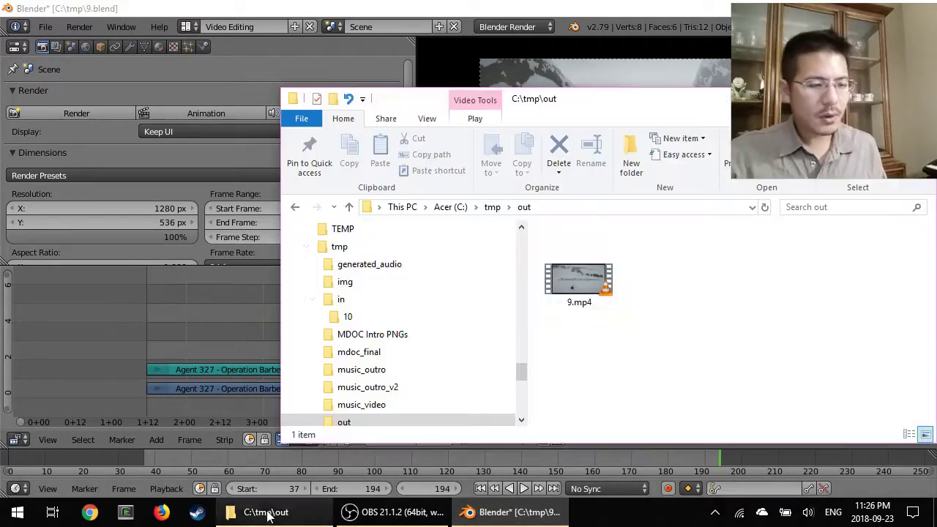
click(582, 280)
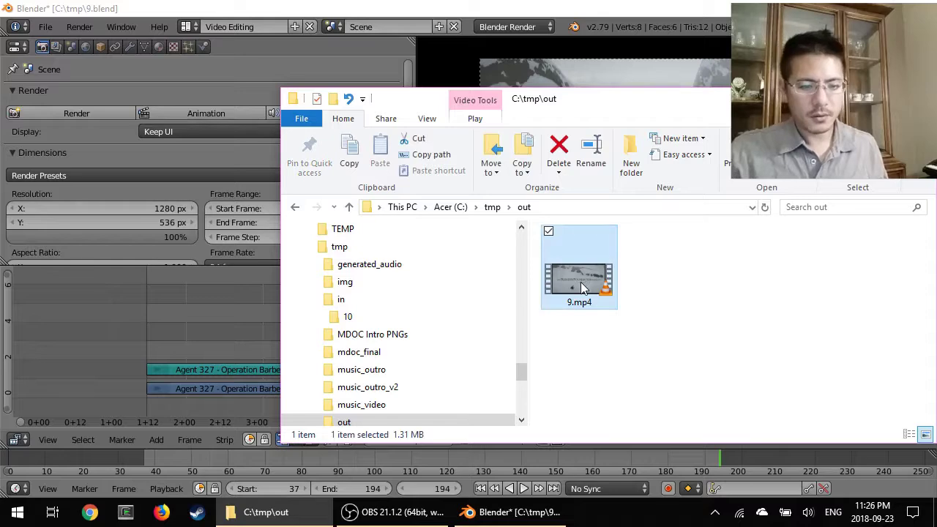
double_click(583, 288)
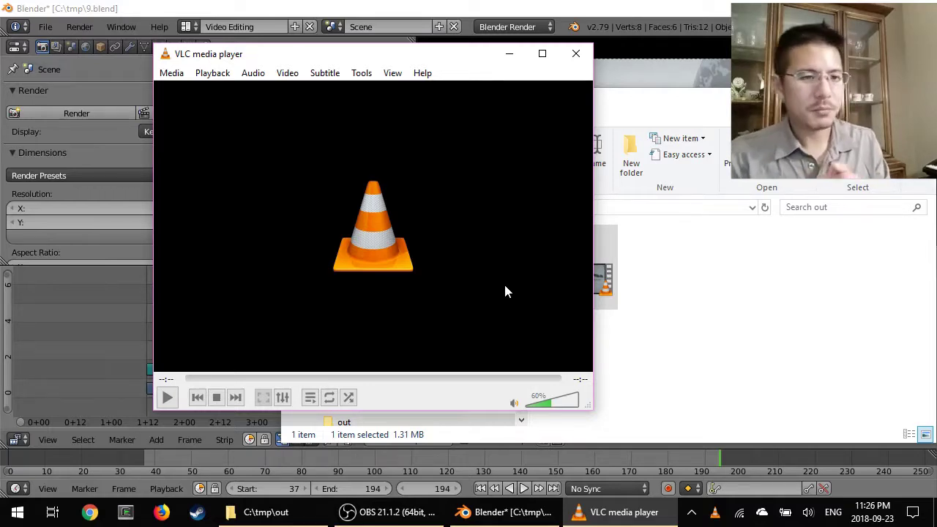
click(695, 317)
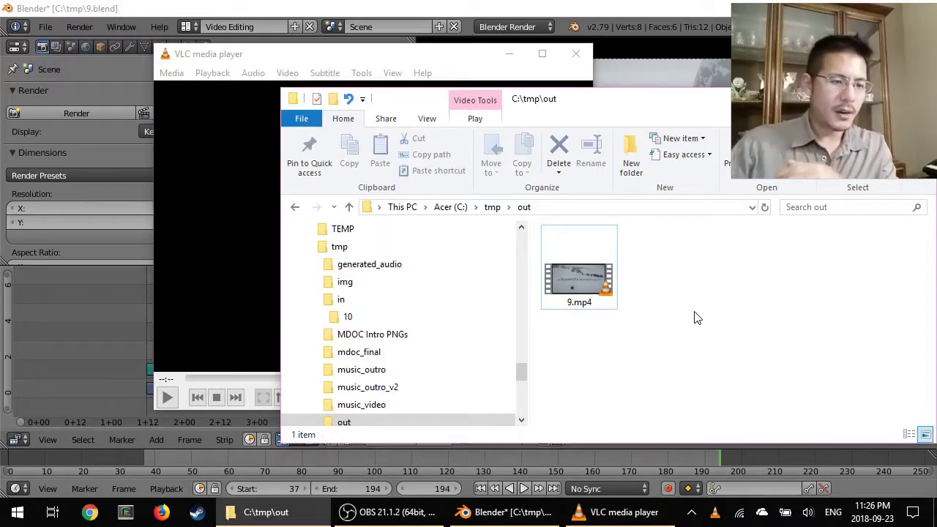